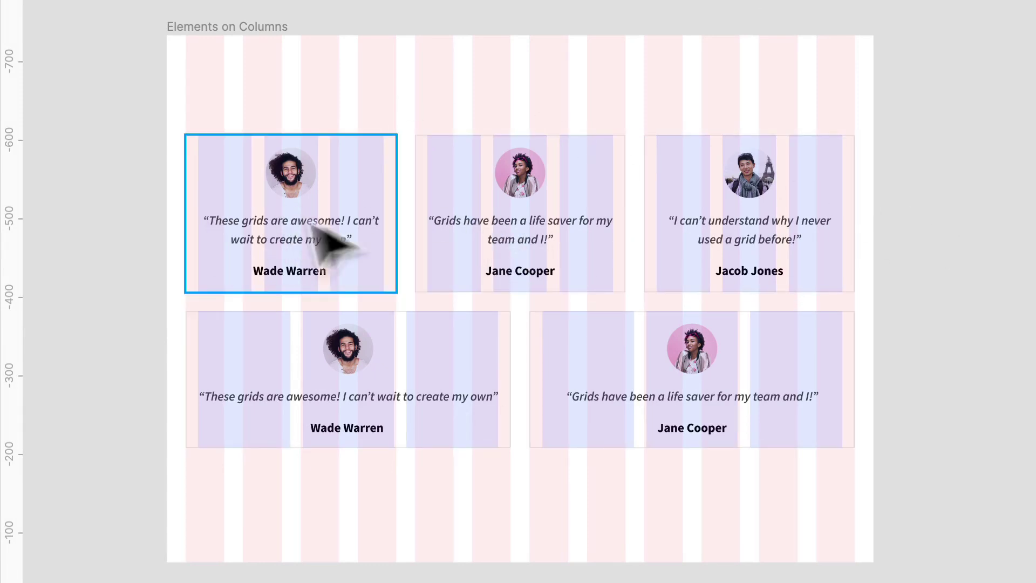
Select each testimonial card in turn to compare their sizes.
left_click(502, 227)
left_click(801, 221)
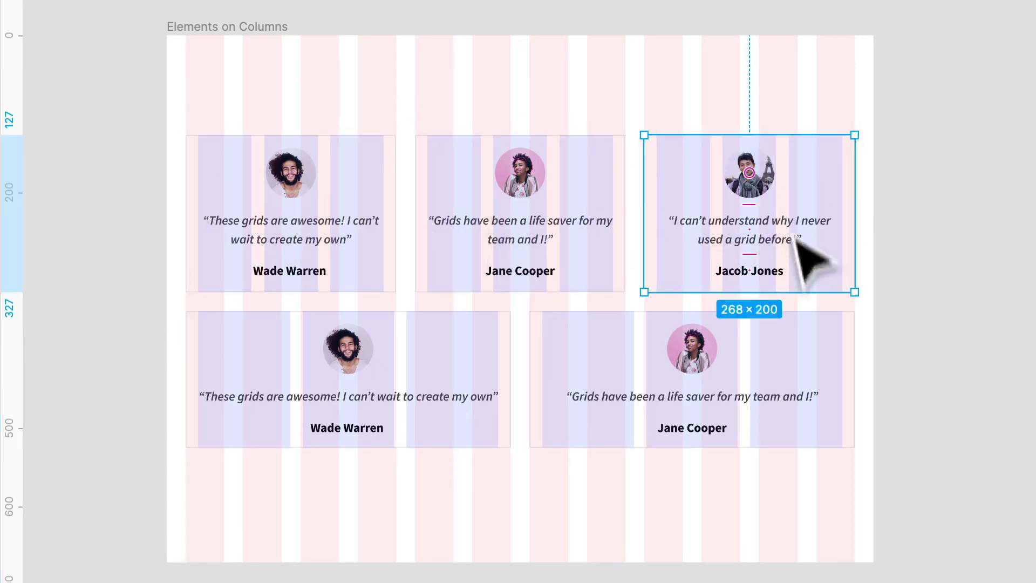
left_click(540, 426)
left_click(439, 358)
left_click(327, 232)
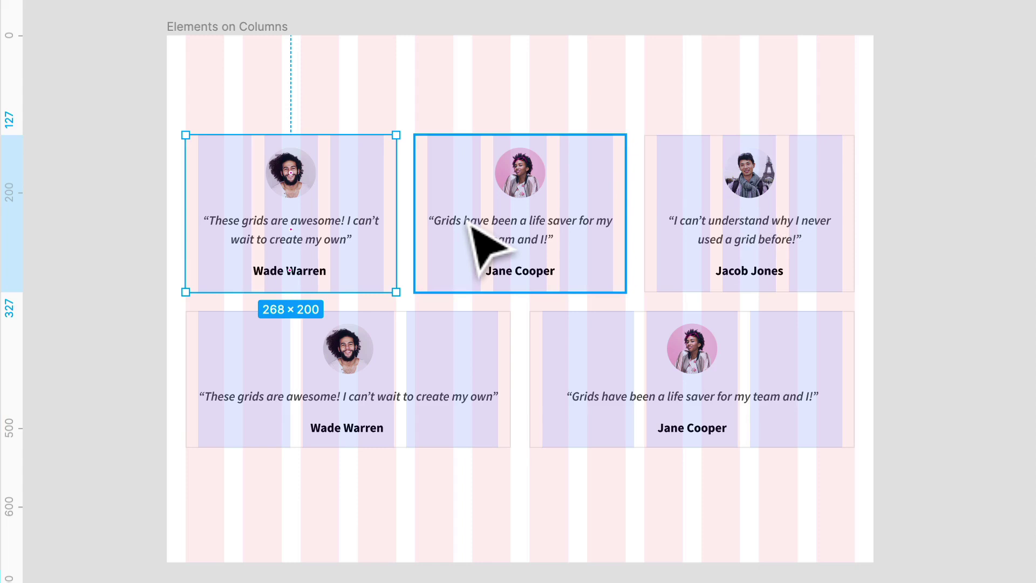
Move to the Elements on Columns frame with grids shown and select the 268 × 173 first Title card.
scroll(748, 251, "right", 10)
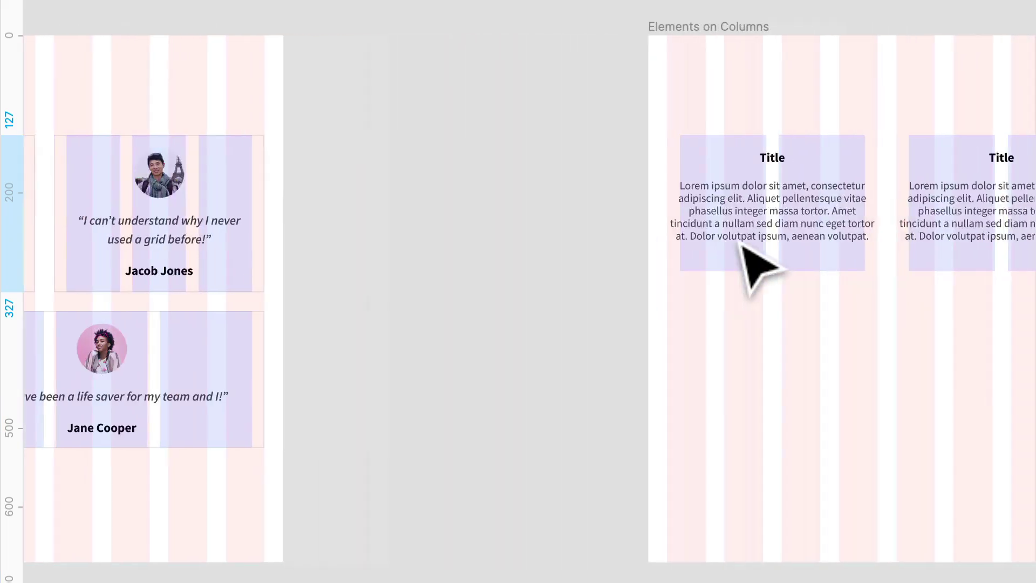
scroll(755, 265, "right", 10)
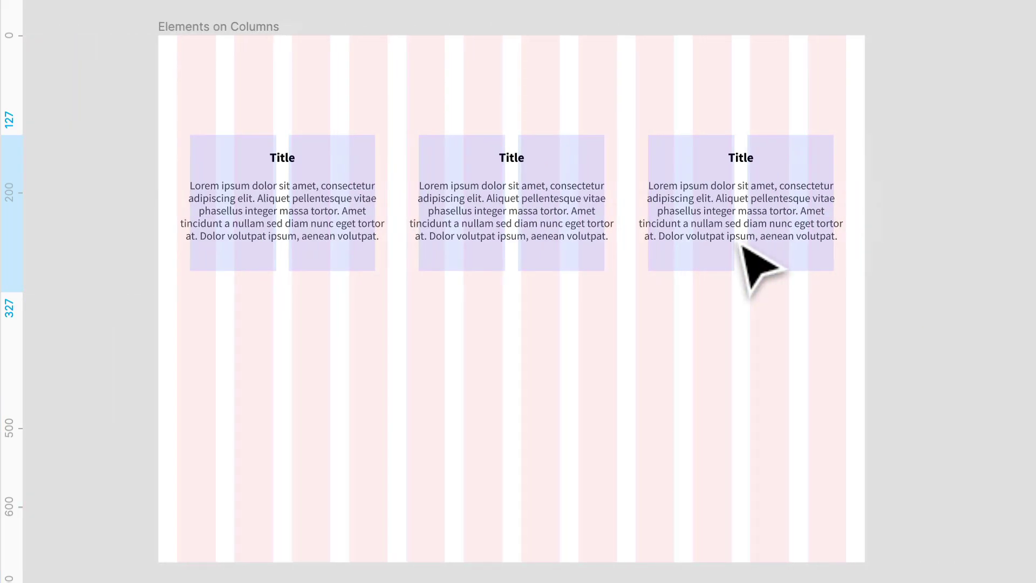
key("ctrl+g")
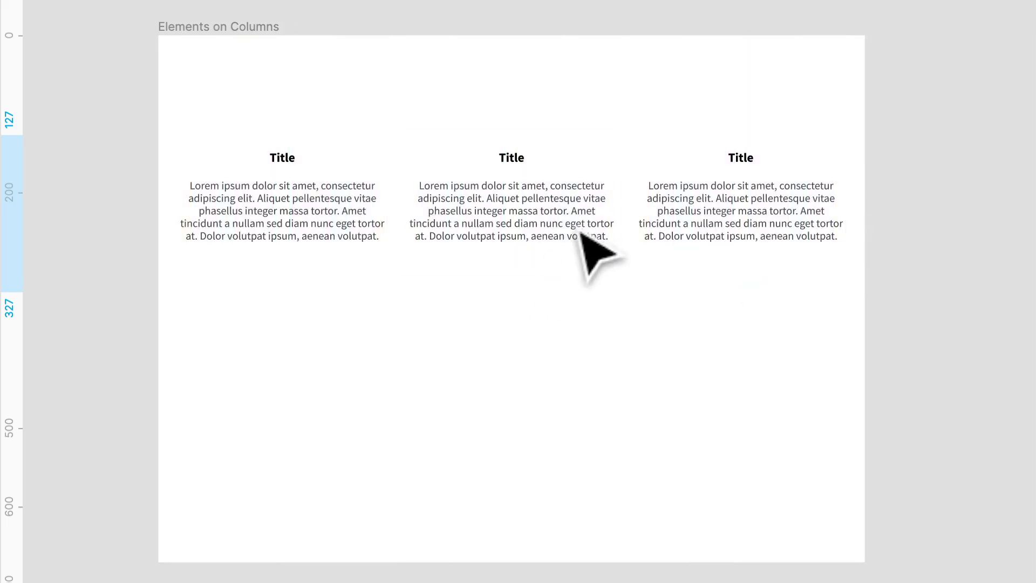
scroll(584, 231, "up", 3)
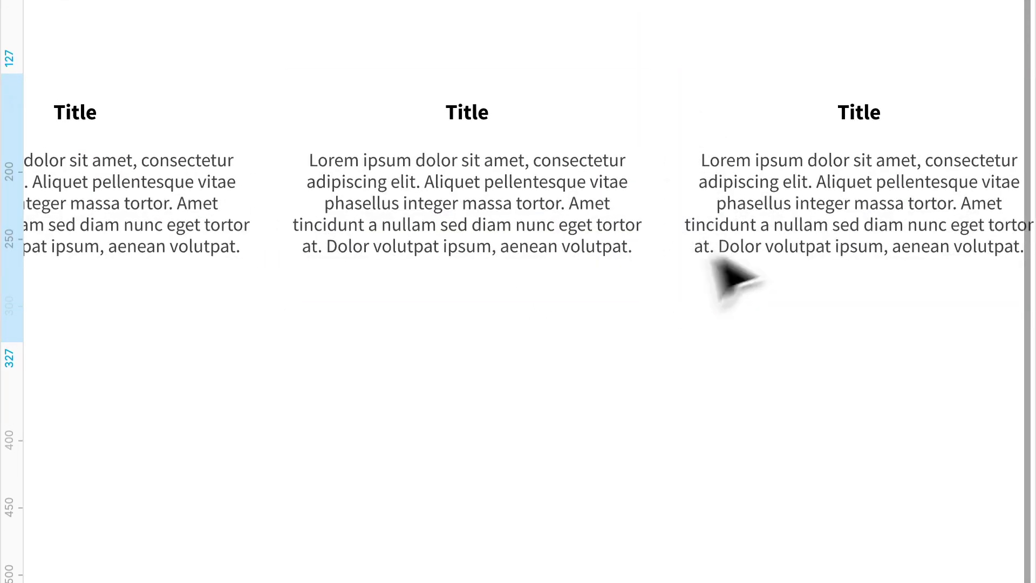
scroll(250, 219, "left", 1)
scroll(244, 213, "down", 3)
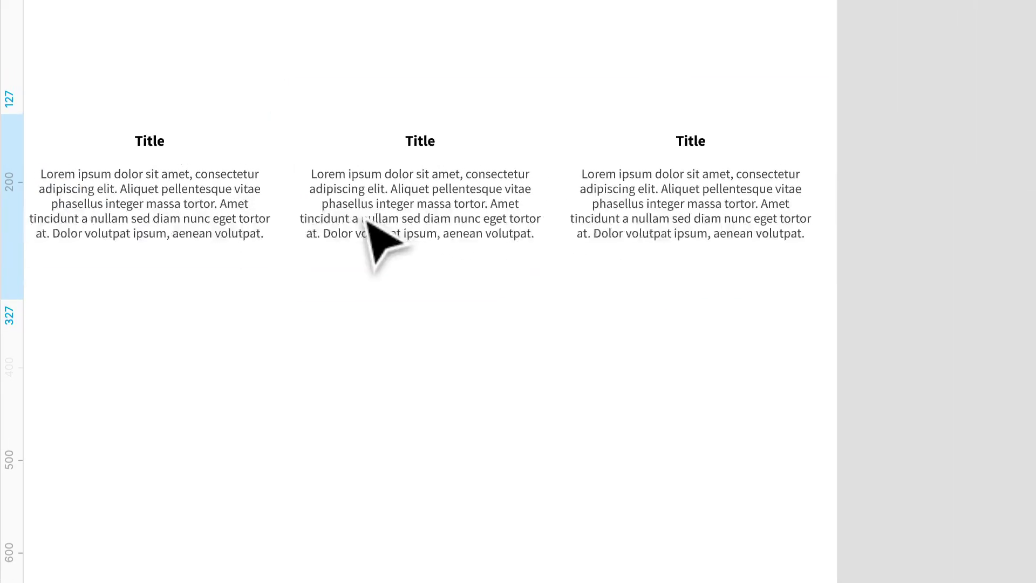
scroll(370, 223, "left", 2)
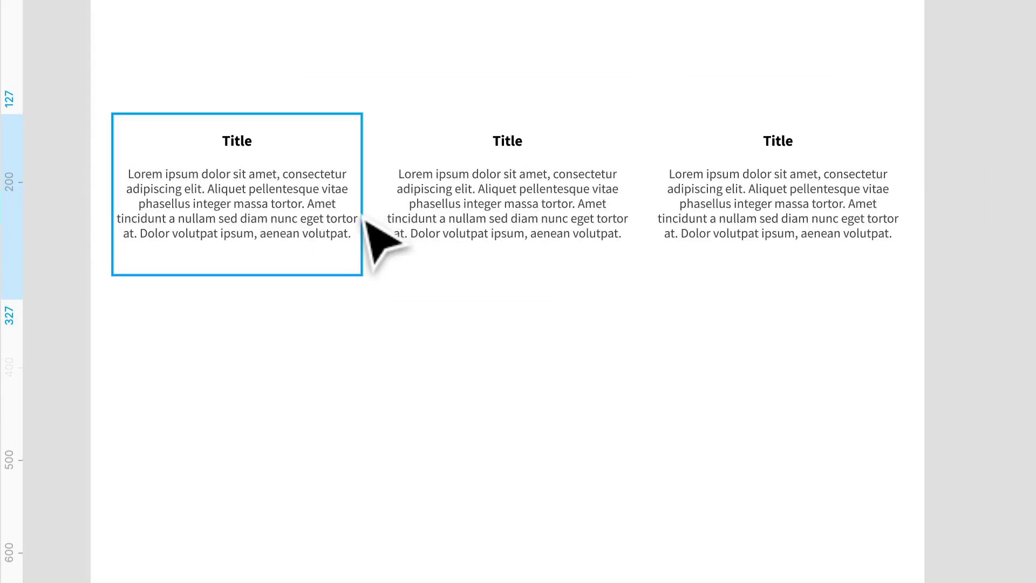
key("ctrl+g")
scroll(329, 240, "up", 2)
left_click(301, 254)
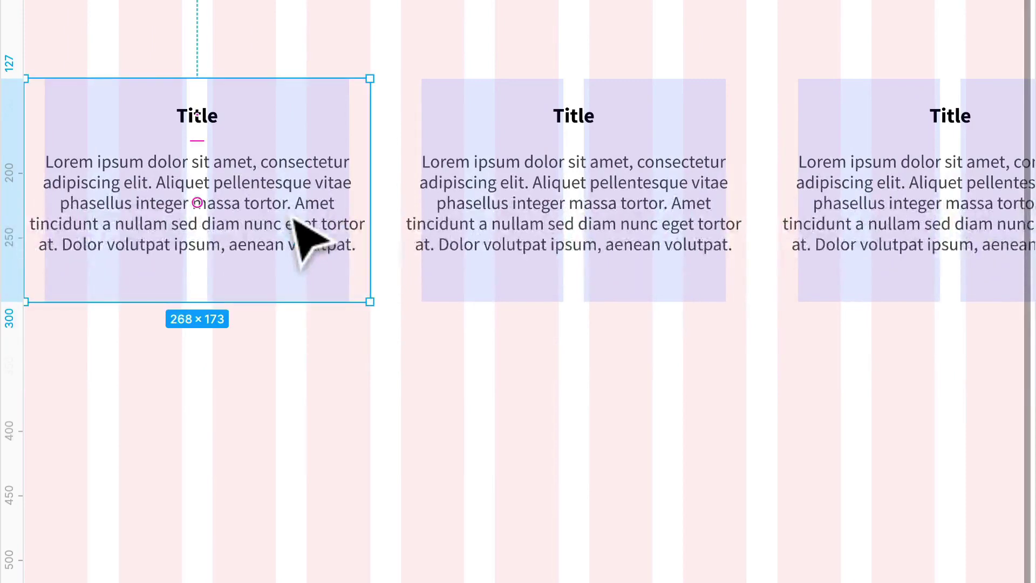
scroll(329, 249, "left", 2)
Narrow the first two Title cards' paragraphs so they rewrap, the second to 234 wide.
double_click(456, 226)
left_click_drag(504, 215, 469, 215)
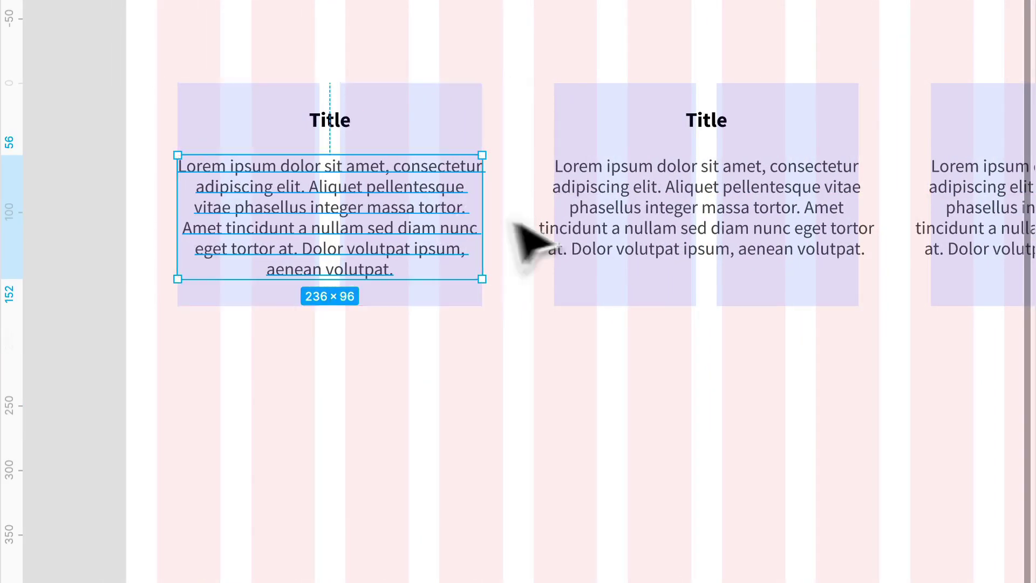
scroll(535, 227, "right", 2)
double_click(691, 232)
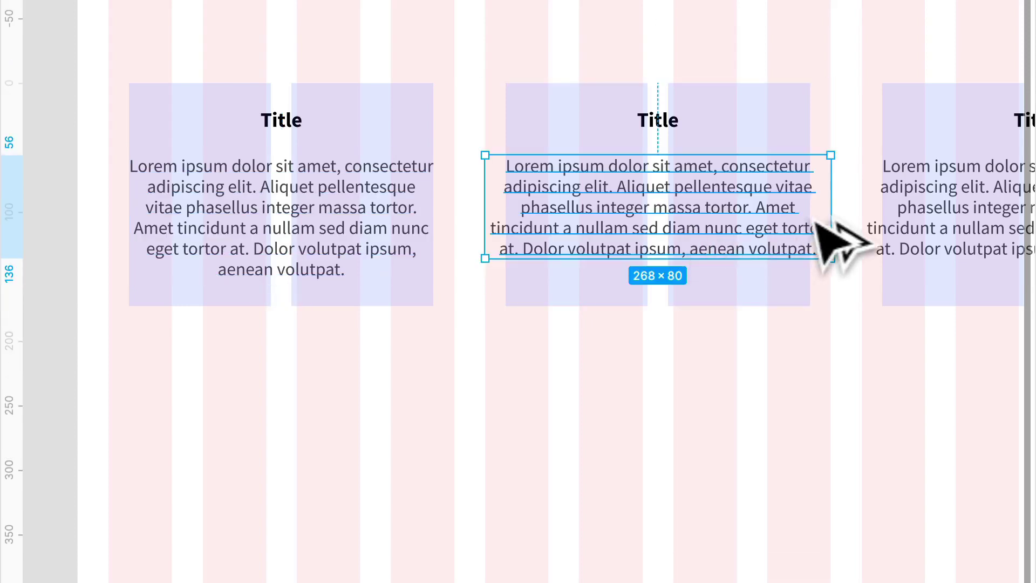
key("alt")
left_click_drag(819, 213, 798, 212)
scroll(669, 221, "right", 6)
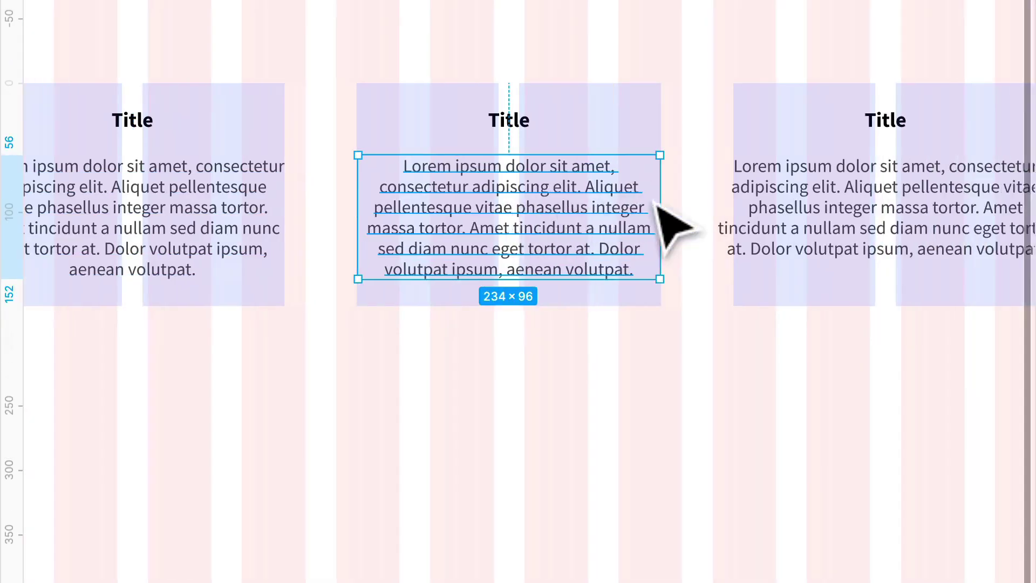
scroll(655, 204, "right", 1)
Narrow the third card's paragraph symmetrically to 236 × 96.
double_click(661, 223)
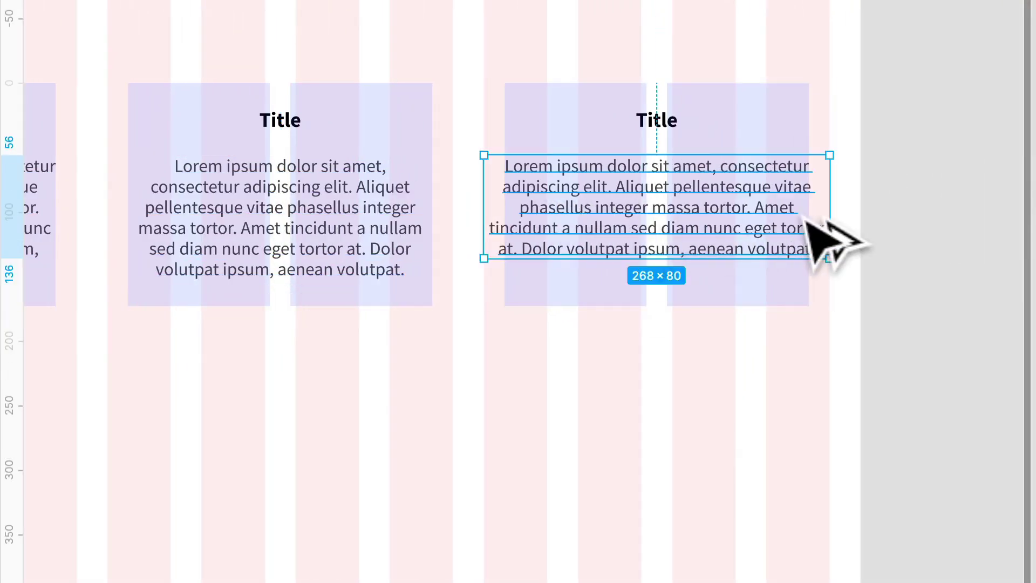
key("alt")
left_click_drag(825, 209, 811, 211)
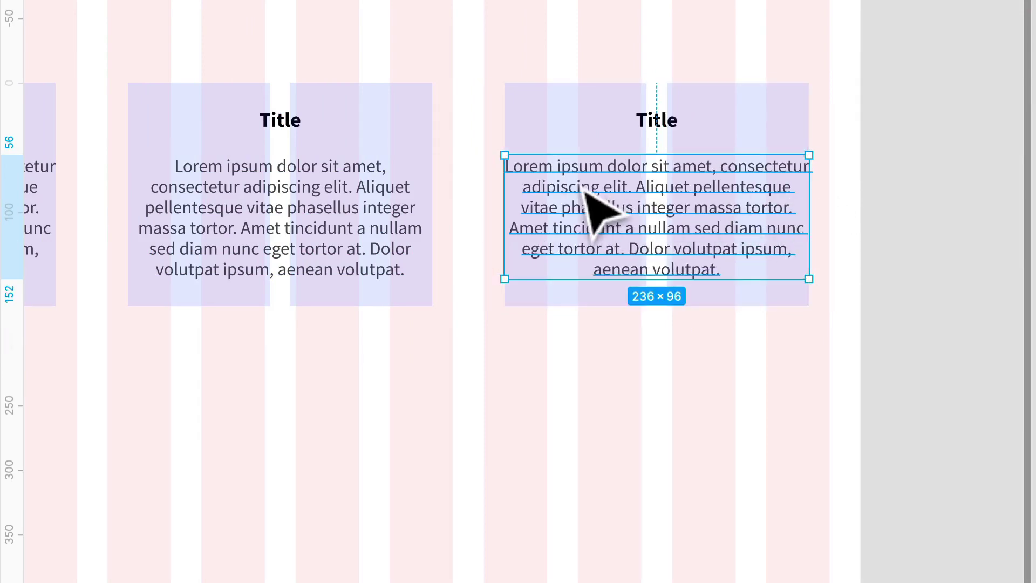
scroll(585, 192, "left", 4)
scroll(599, 208, "down", 2)
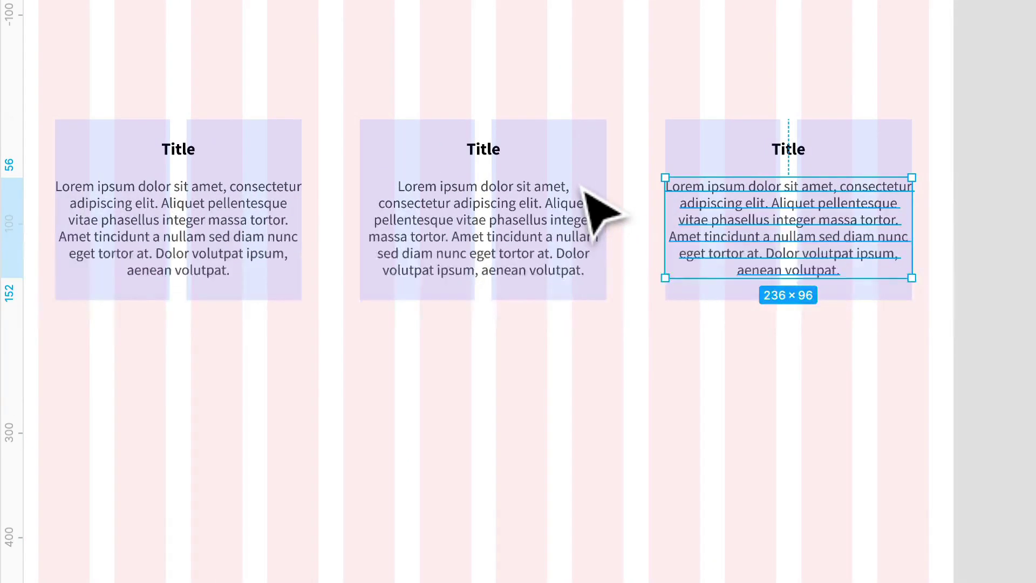
scroll(597, 215, "left", 3)
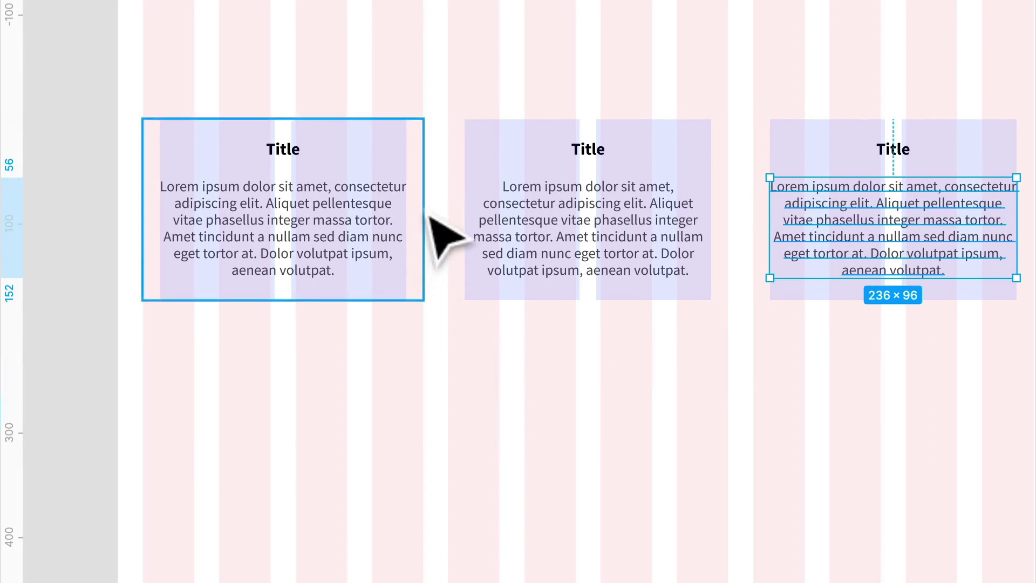
scroll(469, 318, "down", 1)
Deselect the text and check the first and third Title cards' sizes.
left_click(513, 416)
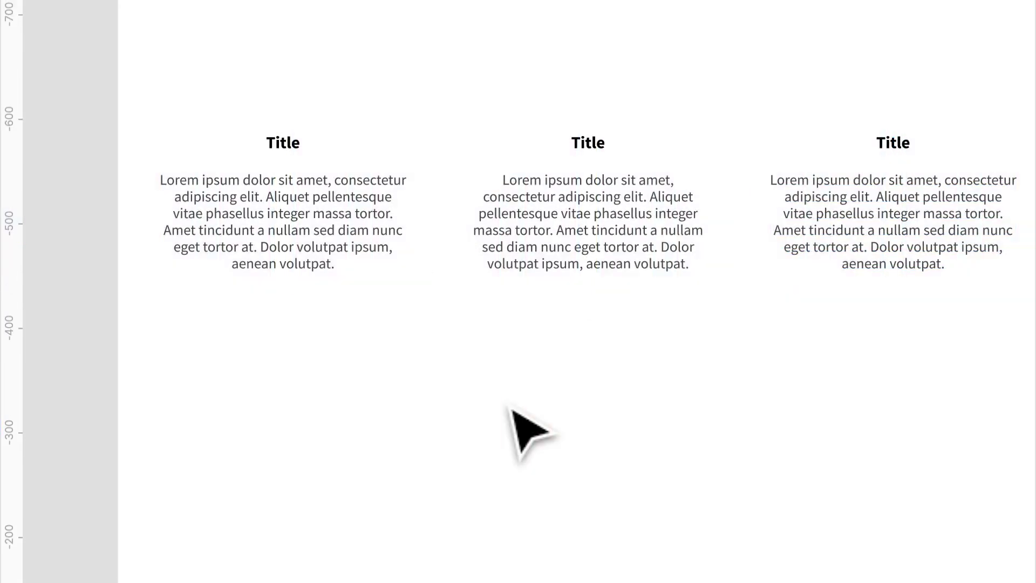
scroll(518, 426, "right", 3)
left_click(221, 213)
left_click(826, 232)
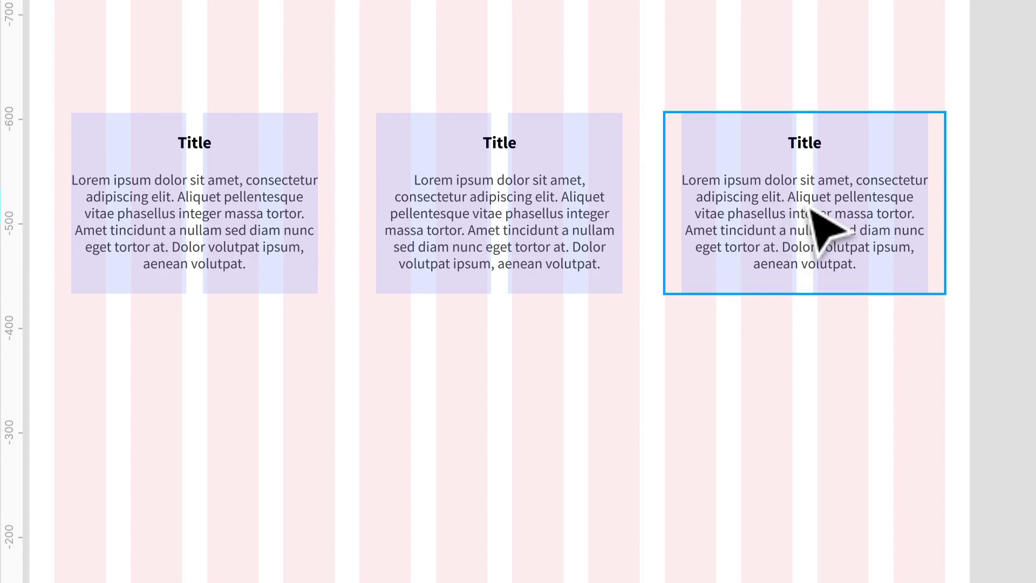
scroll(629, 318, "left", 10)
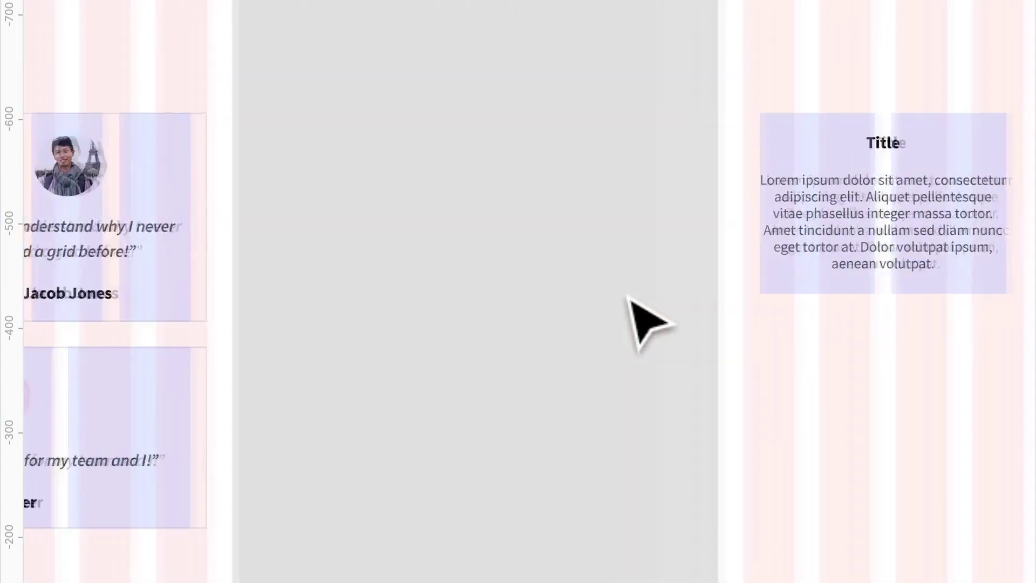
Check the sizes of the top testimonial cards.
scroll(434, 234, "down", 2)
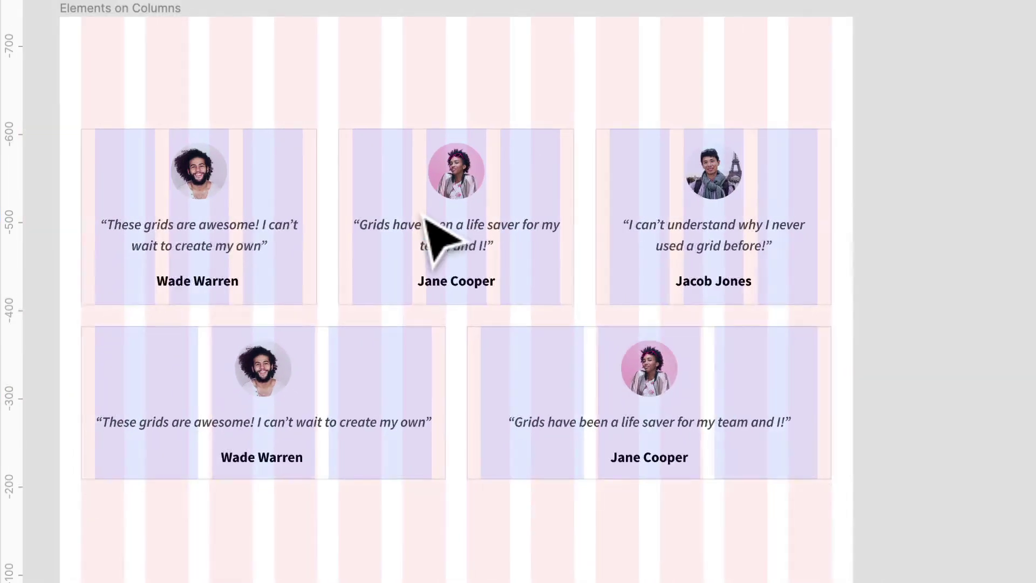
left_click(266, 232)
left_click(456, 238)
left_click(774, 250)
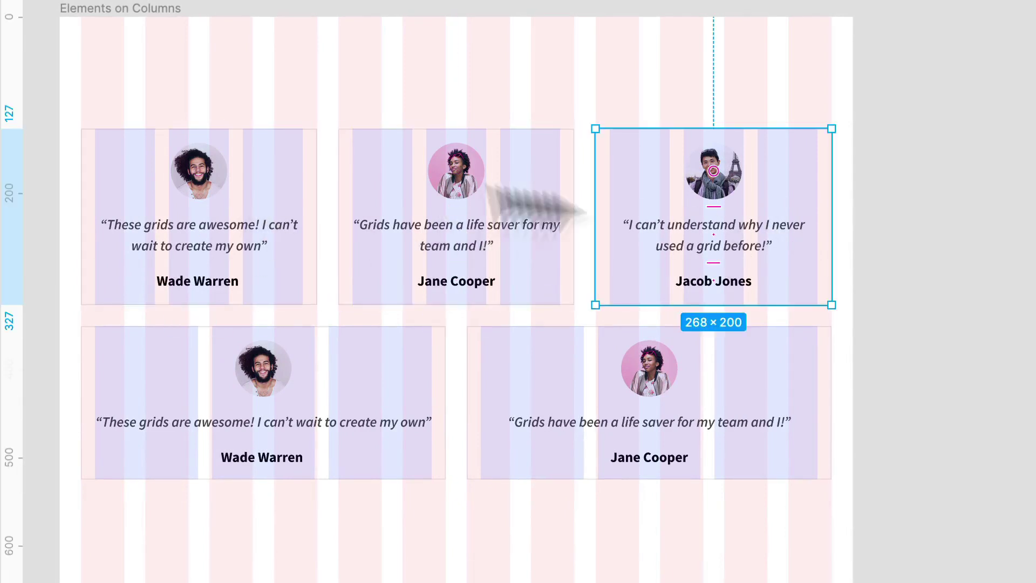
left_click(292, 224)
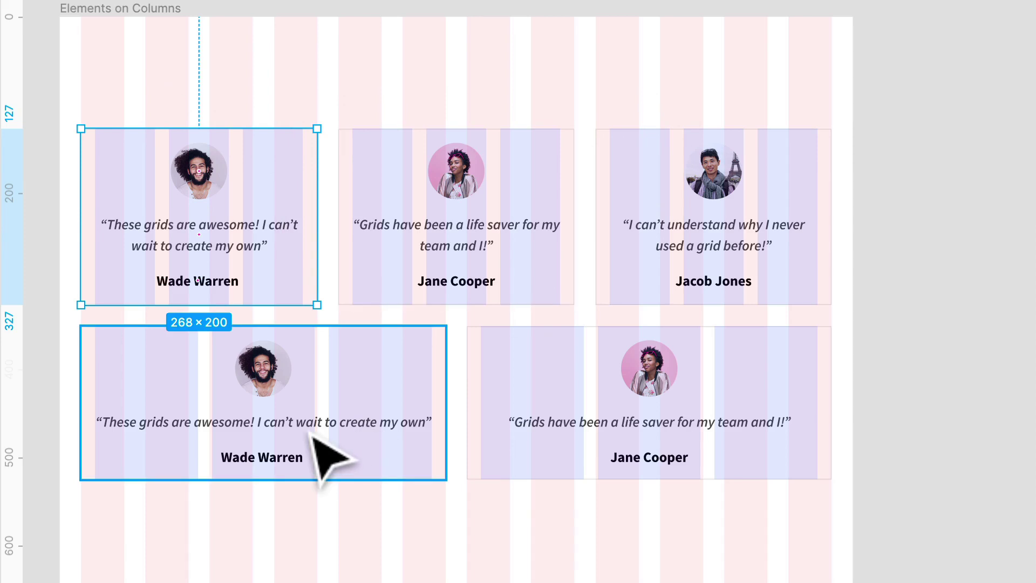
Select both bottom testimonial cards and preview them with the layout grid hidden.
left_click(328, 456)
left_click(674, 439)
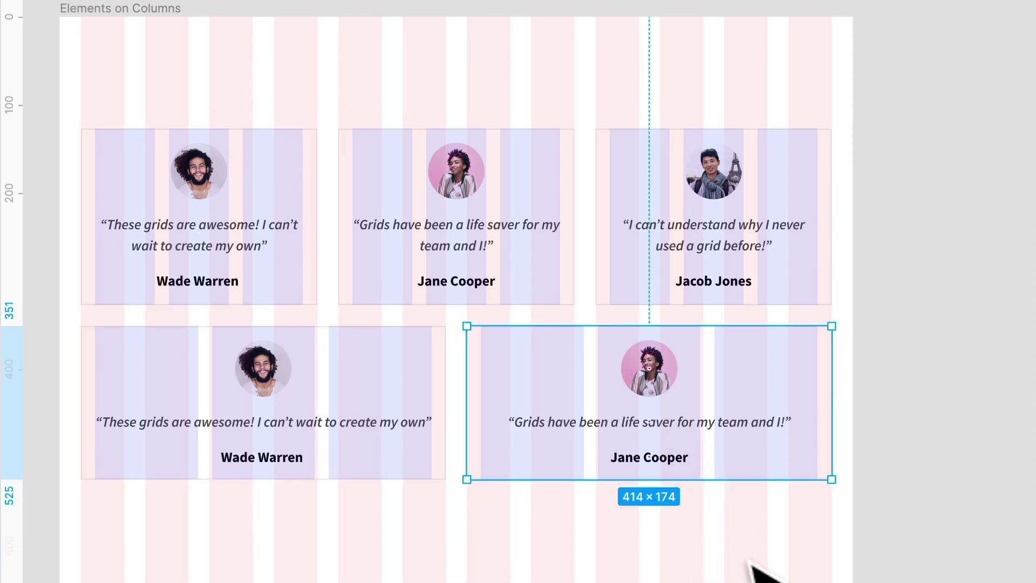
key("ctrl+g")
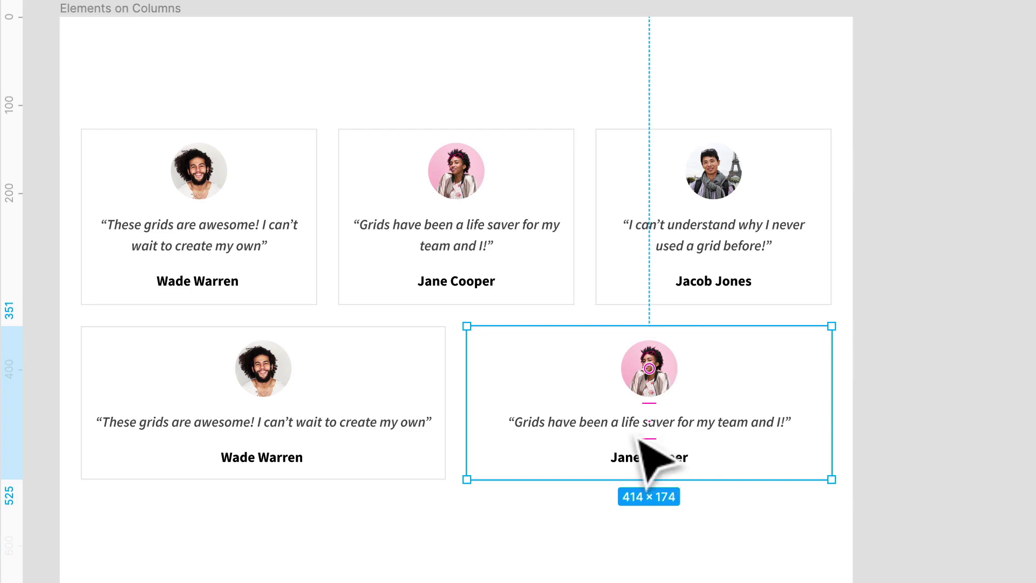
key("ctrl+g")
Pull the bottom-right card's left edge in to 365 × 174, then preview without the grid.
mouse_move(468, 390)
left_mouse_down()
mouse_move(512, 393)
mouse_move(466, 398)
left_mouse_up()
left_click(443, 400)
left_click(567, 247)
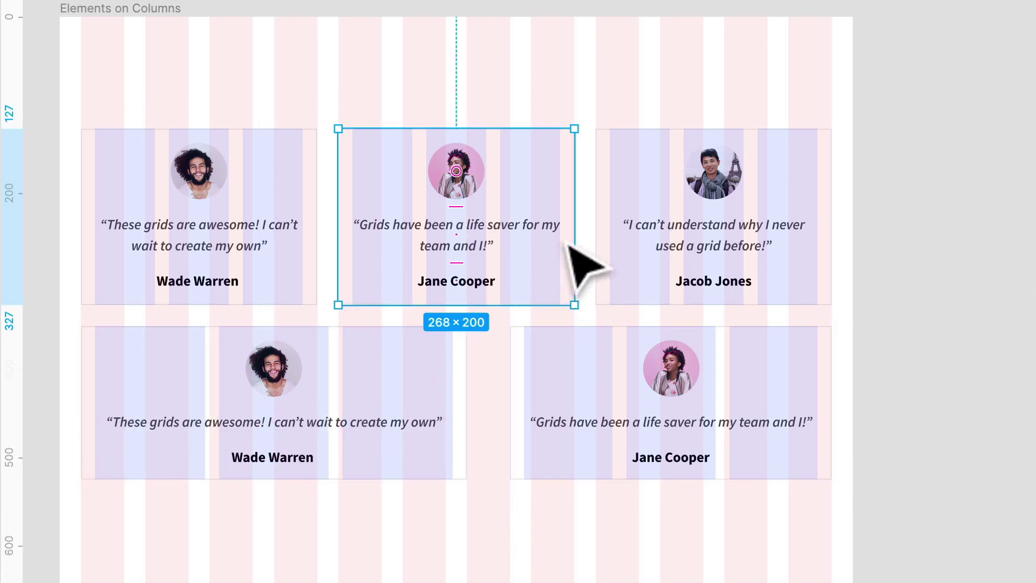
key("ctrl+g")
left_click(586, 558)
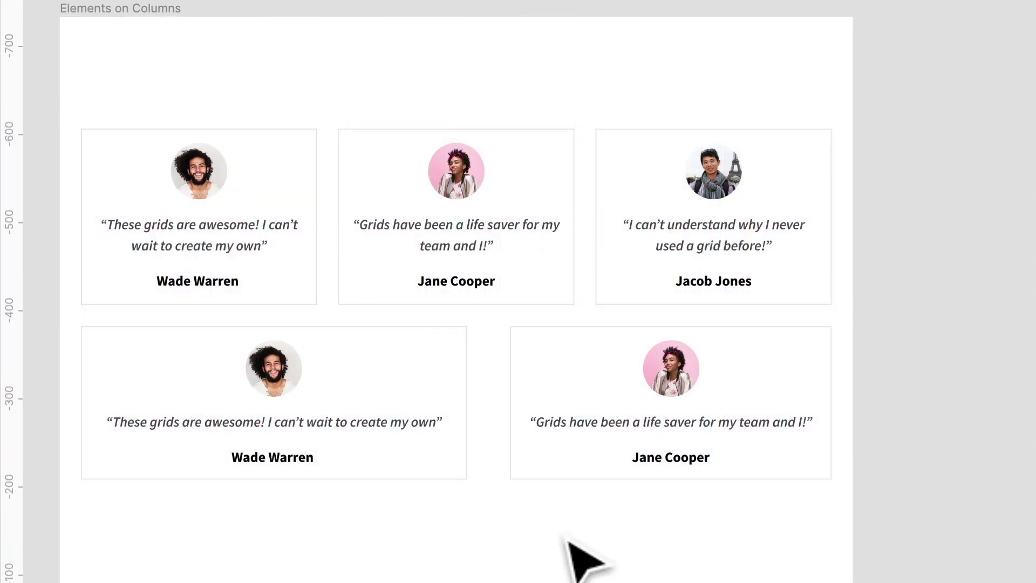
key("ctrl+g")
Resize the bottom-left card to 410 wide and widen the top-left card to 292.
left_click(520, 435)
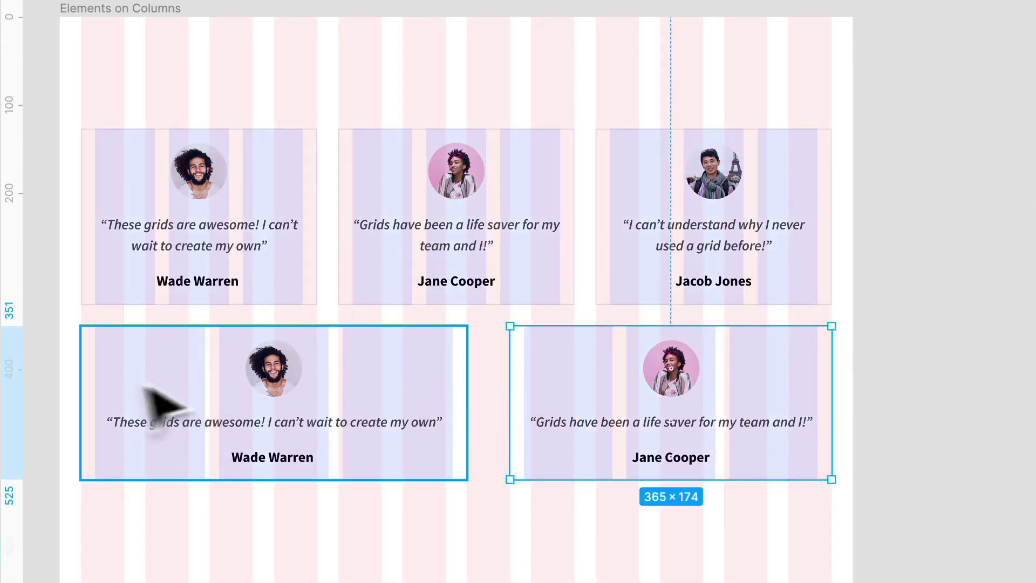
mouse_move(81, 387)
left_mouse_down()
mouse_move(74, 382)
mouse_move(120, 381)
mouse_move(82, 387)
left_mouse_up()
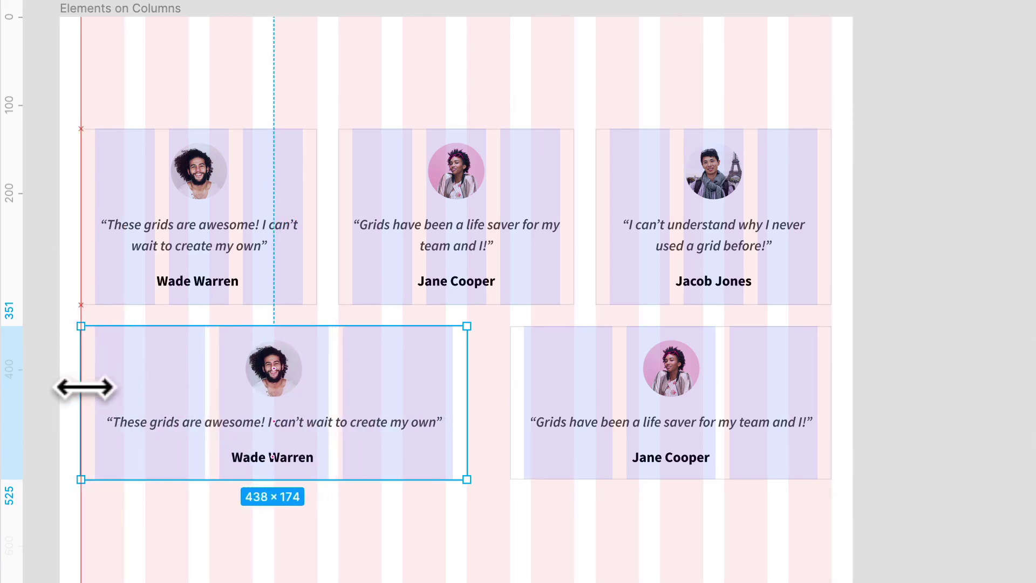
left_click(319, 224)
left_click_drag(318, 219, 381, 216)
left_click(411, 242)
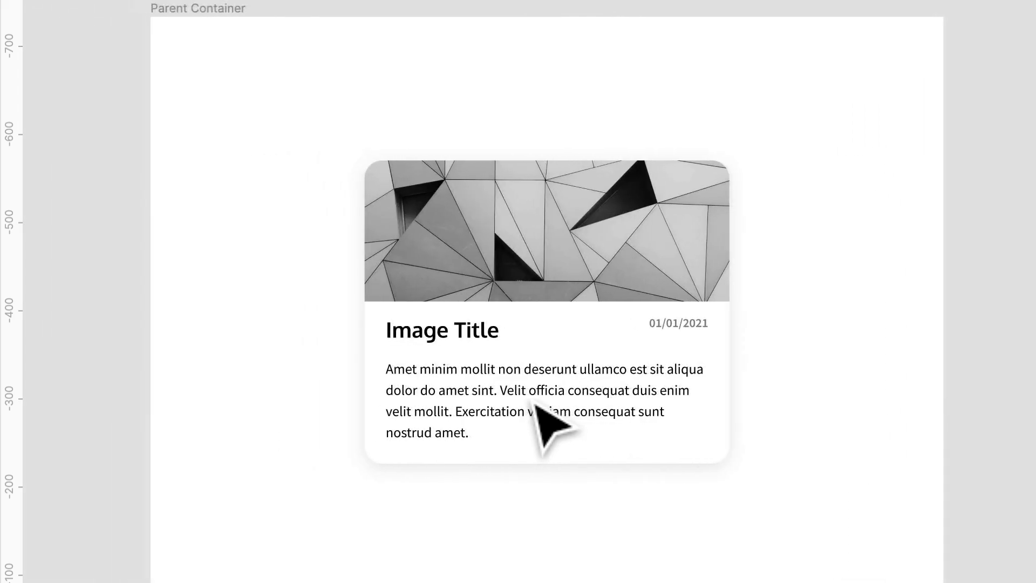
left_click(540, 416)
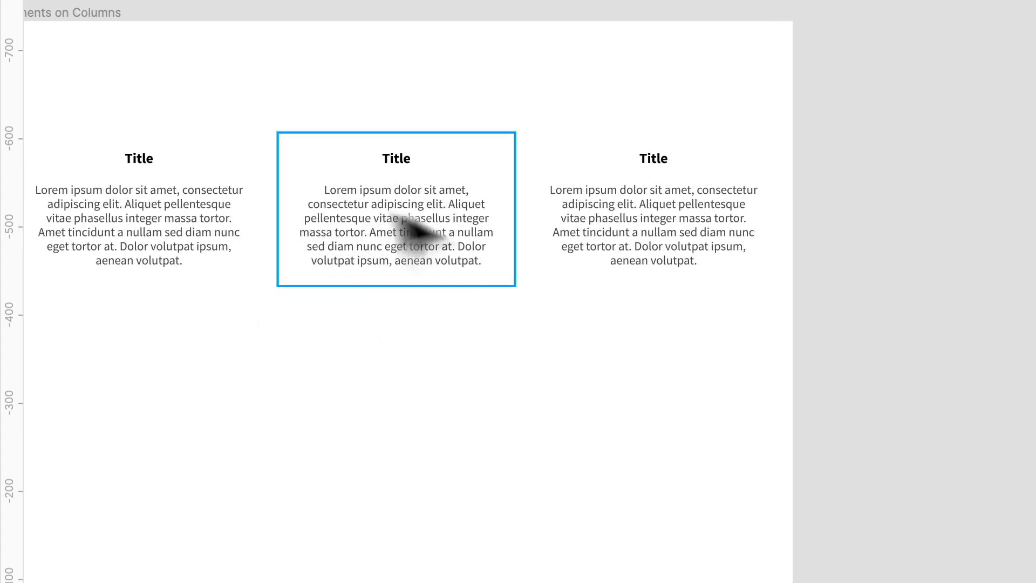
scroll(729, 256, "right", 3)
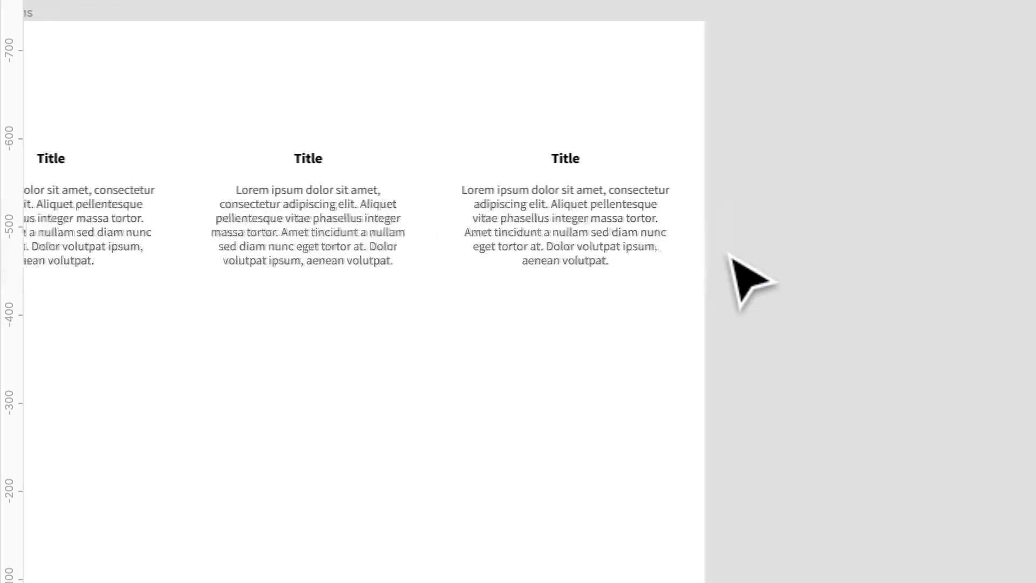
scroll(729, 258, "right", 5)
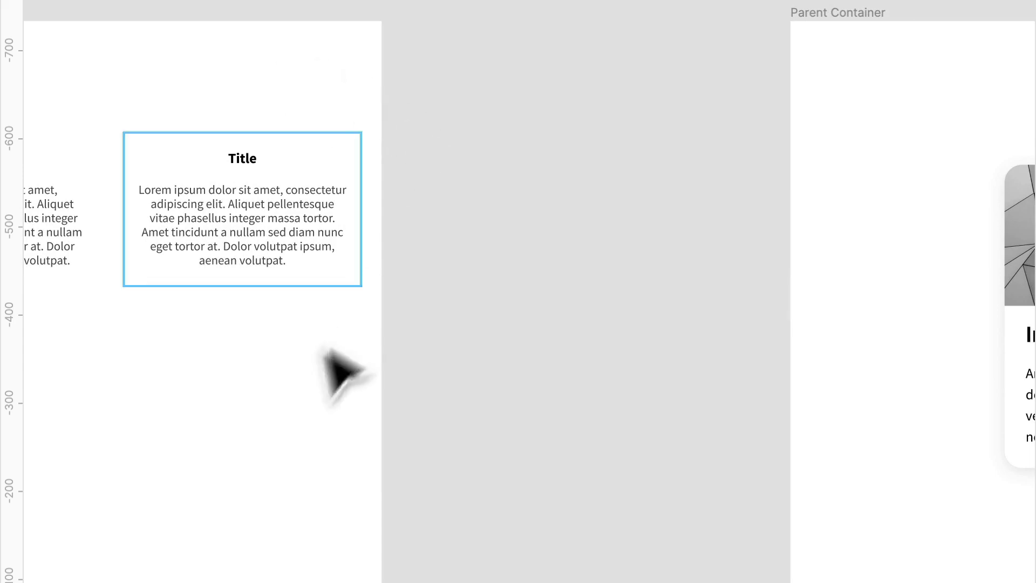
scroll(654, 317, "right", 7)
scroll(758, 350, "right", 2)
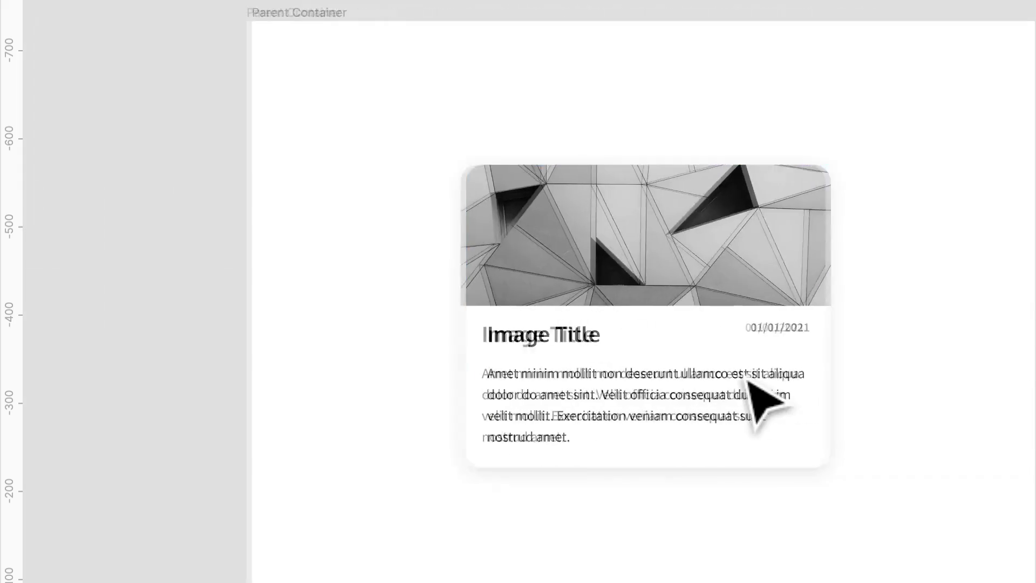
scroll(755, 394, "right", 1)
Check the 129 × 32 title, 68 × 16 date and 366 × 96 body text against the grid.
key("ctrl+shift+4")
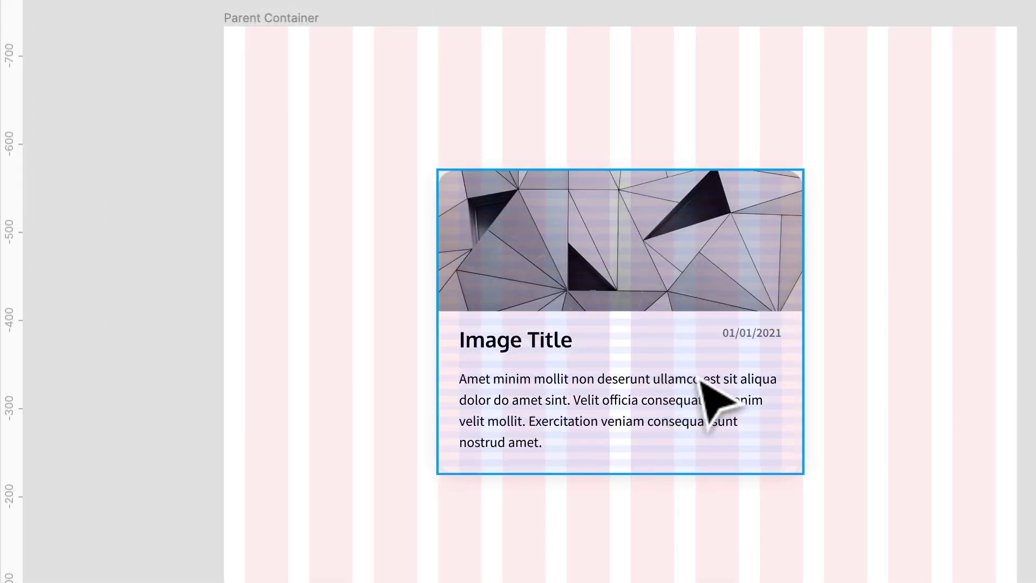
scroll(706, 397, "up", 4)
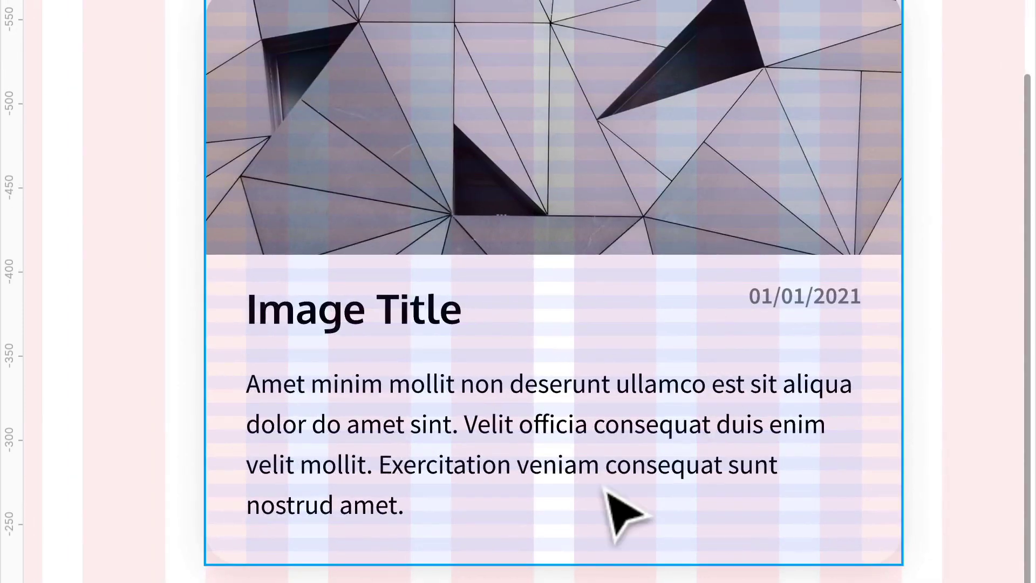
double_click(324, 400)
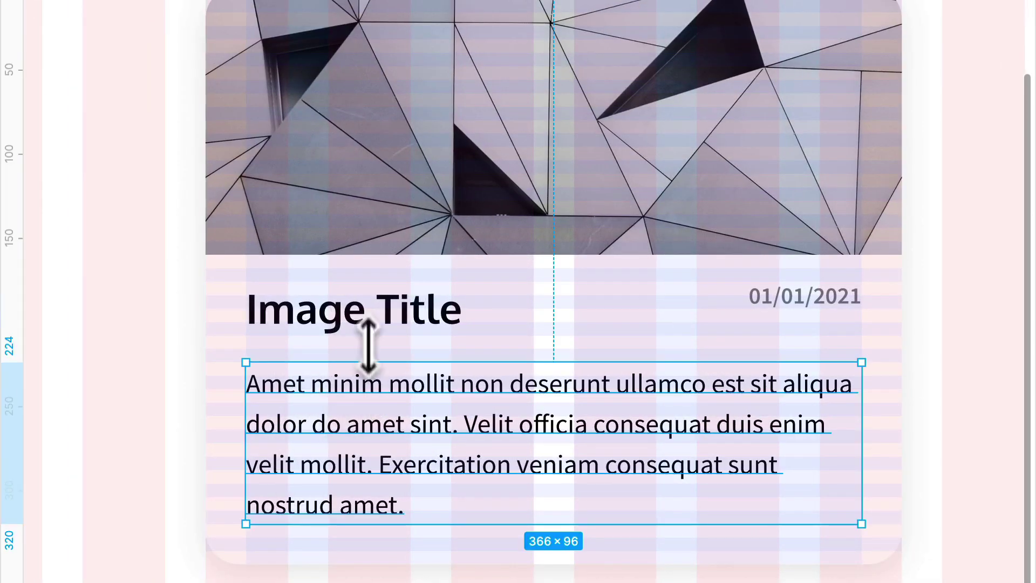
left_click(367, 319)
left_click(757, 297)
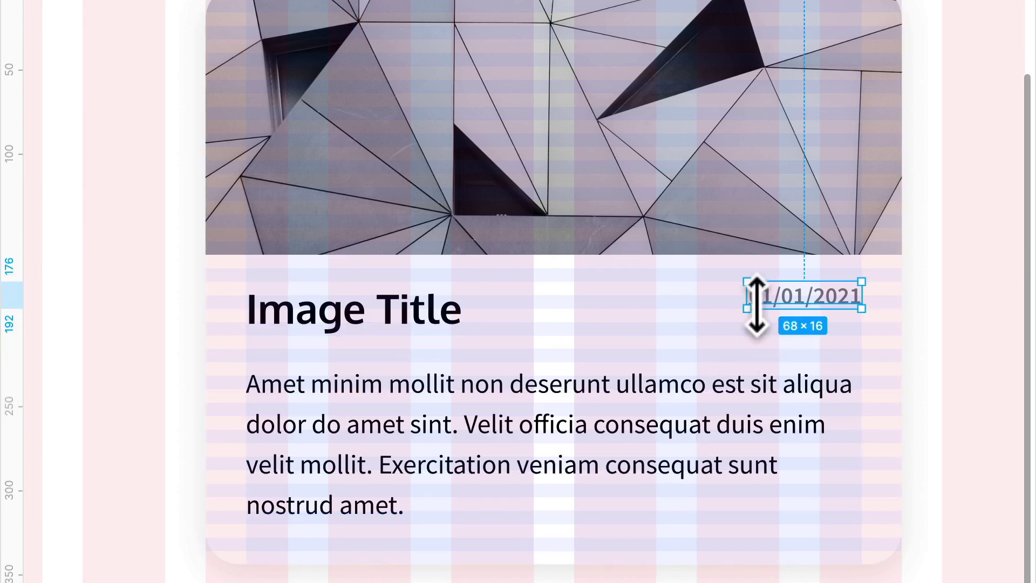
left_click(456, 320)
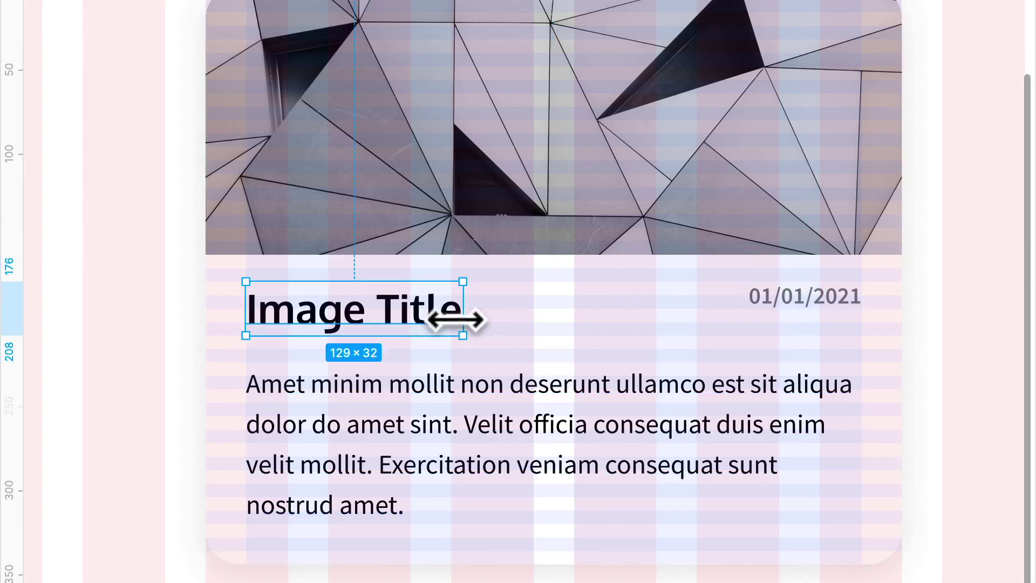
left_click(792, 303)
left_click(807, 454)
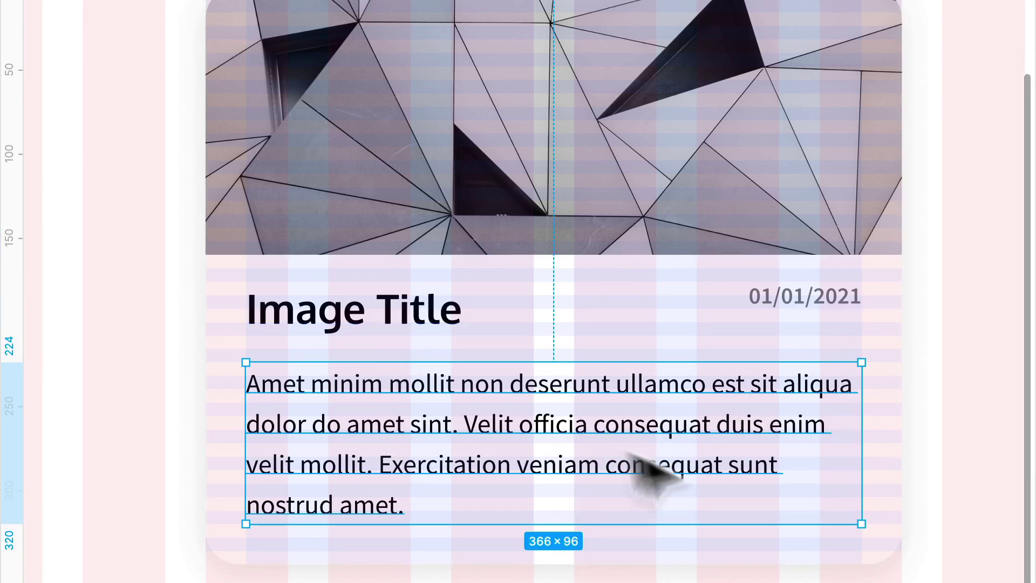
scroll(655, 467, "down", 5)
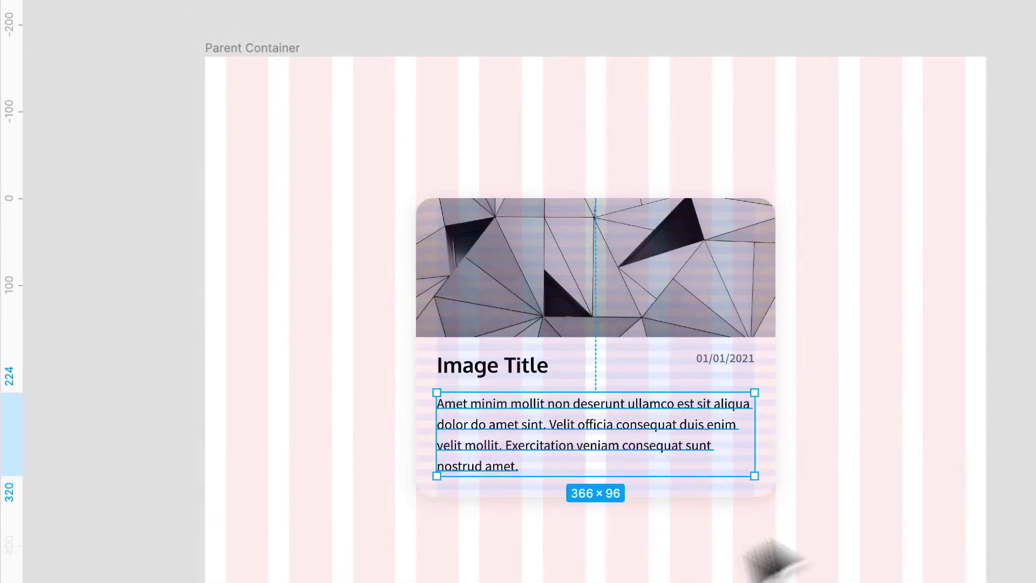
scroll(675, 567, "up", 5)
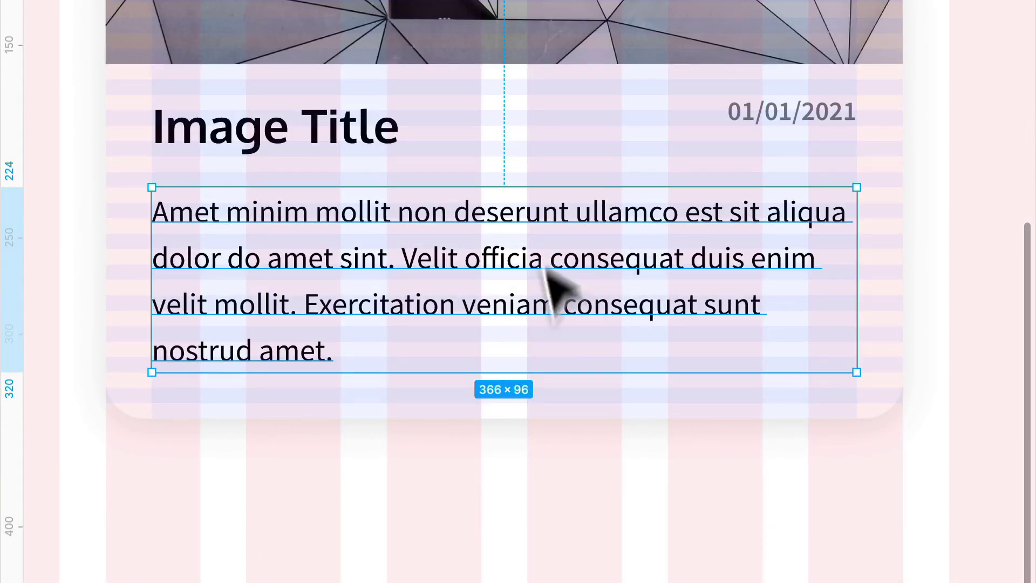
scroll(546, 268, "down", 5)
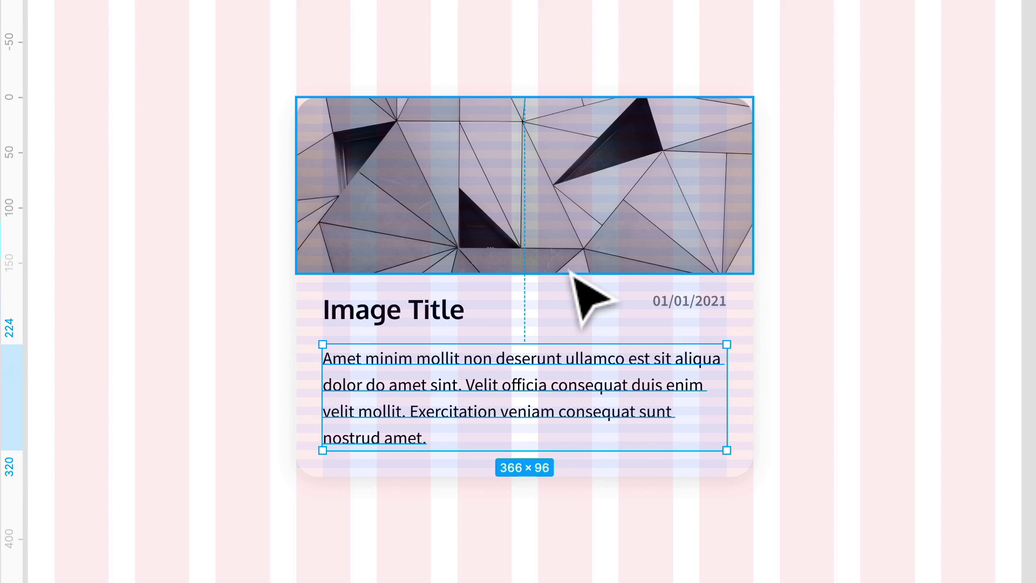
Scroll over to the Not Padding frame showing four staggered testimonial cards.
scroll(588, 297, "down", 5)
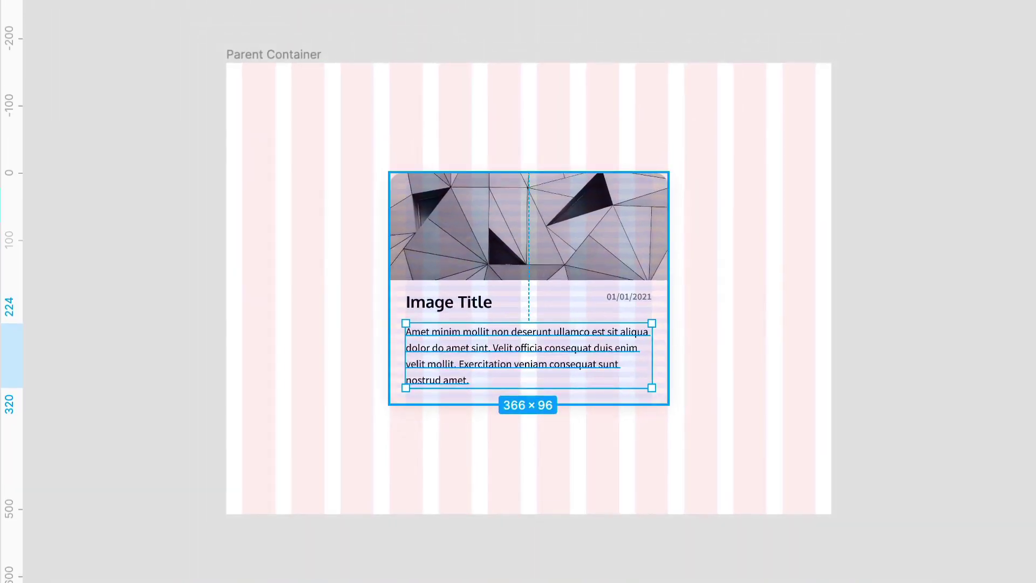
scroll(588, 297, "right", 3)
scroll(518, 292, "right", 15)
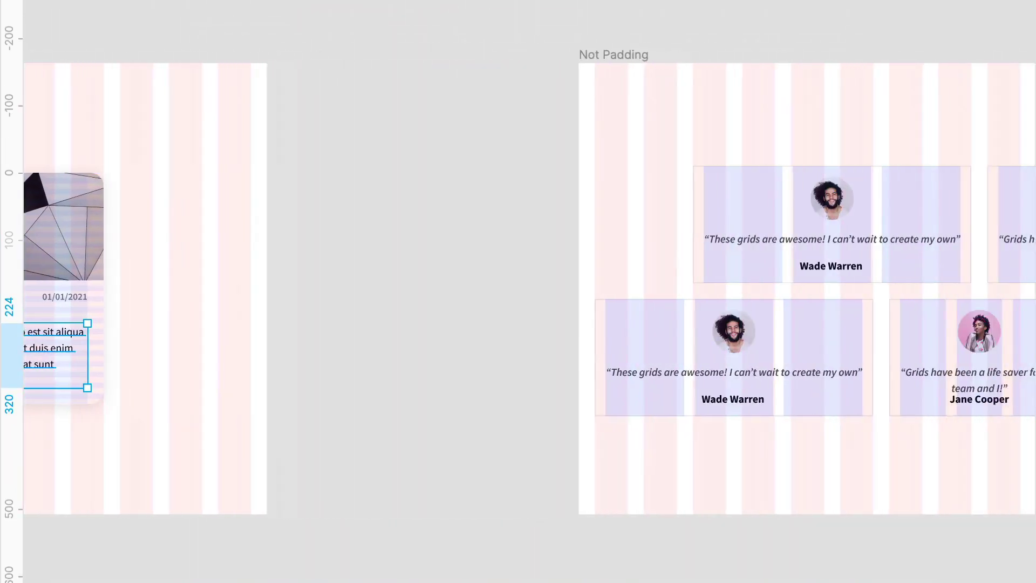
scroll(518, 291, "right", 3)
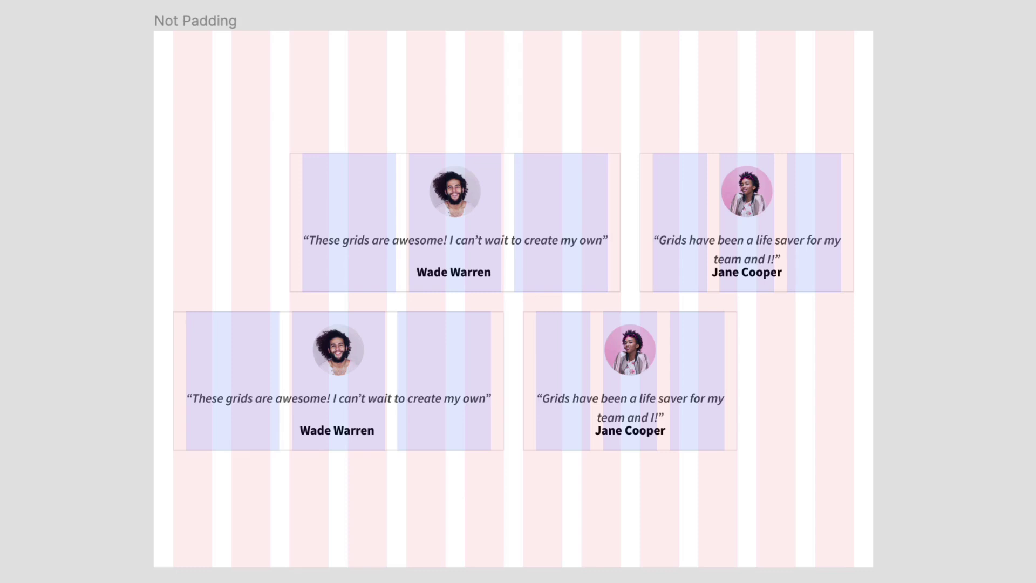
left_click_drag(134, 154, 180, 210)
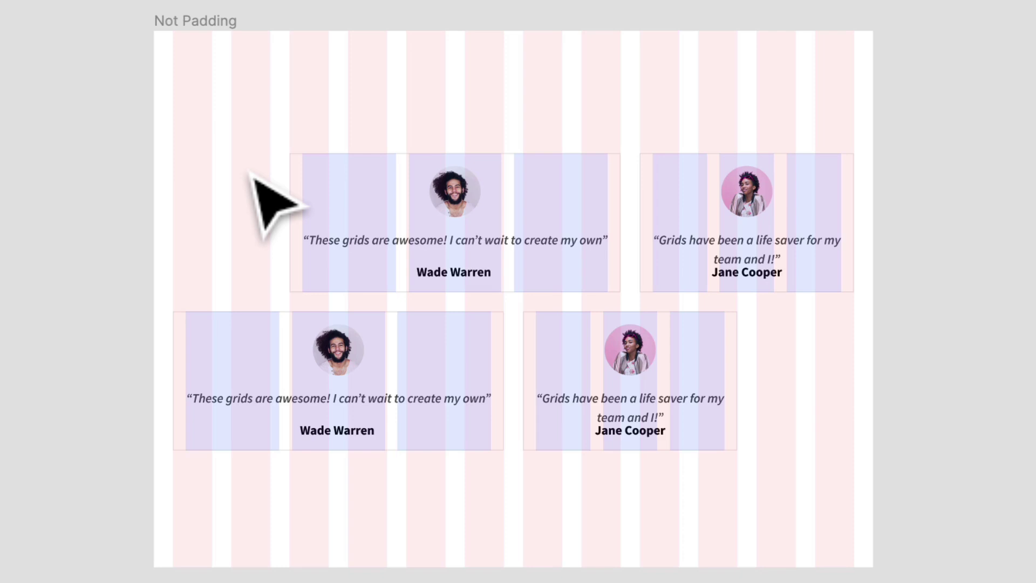
Jump to the Full Bleed frame and try narrowing the hero image from its left side.
key("n")
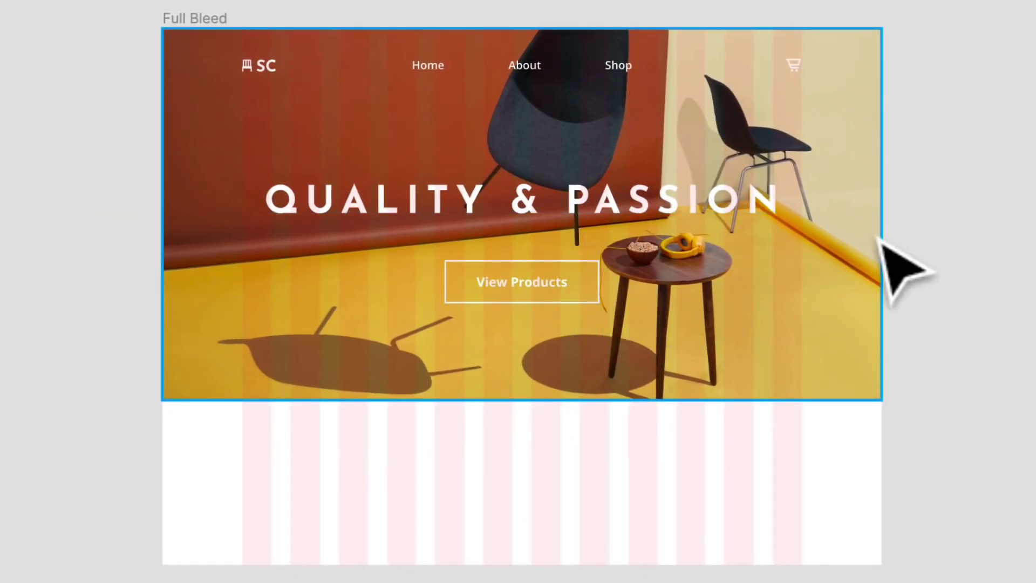
left_click(853, 251)
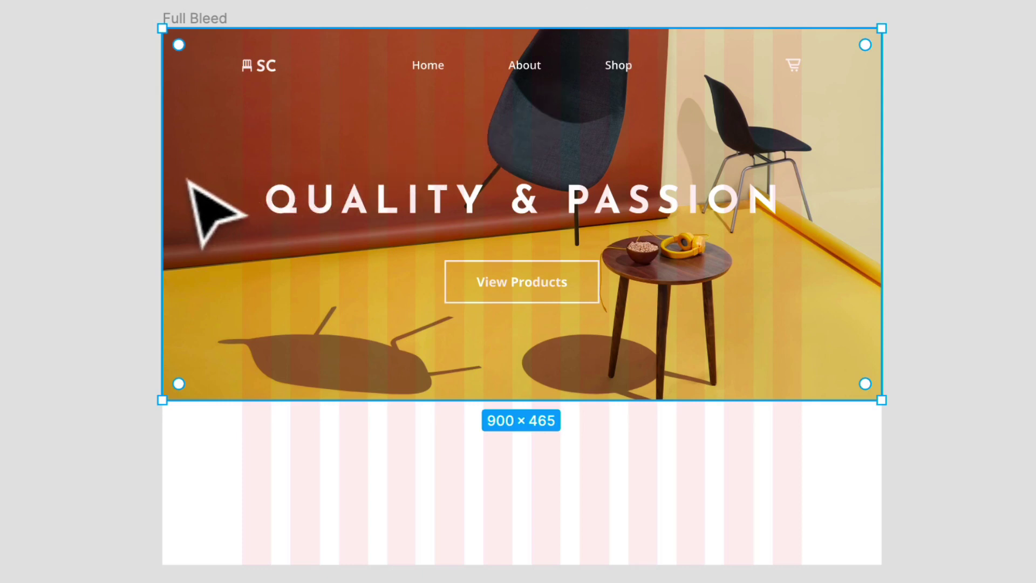
mouse_move(162, 174)
left_mouse_down()
mouse_move(333, 178)
mouse_move(162, 173)
left_mouse_up()
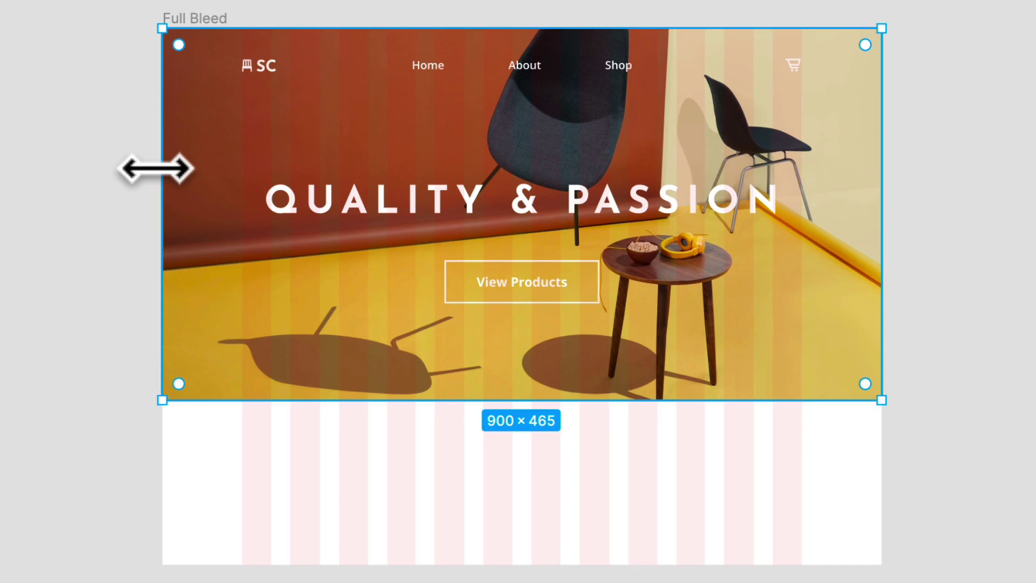
left_click(836, 452)
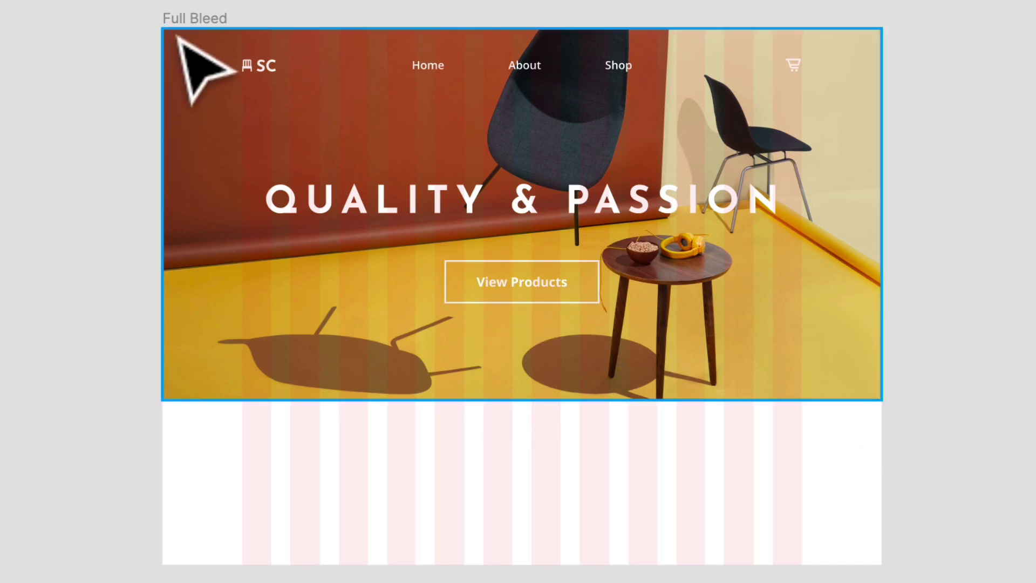
Try narrowing the hero from the right, then restore it to 900 × 465.
left_click(205, 70)
mouse_move(886, 174)
left_mouse_down()
mouse_move(856, 174)
mouse_move(890, 175)
left_mouse_up()
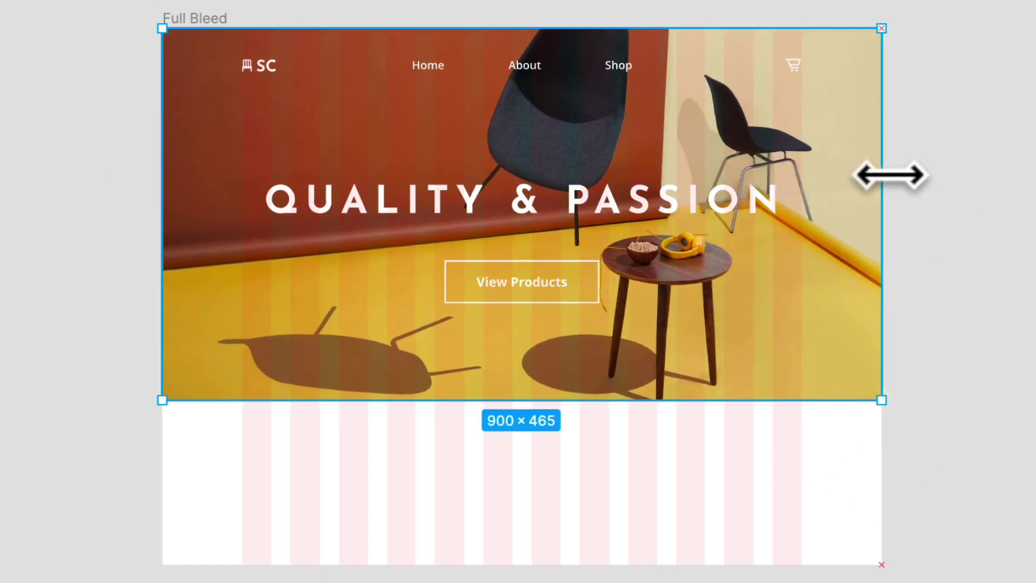
left_click(982, 186)
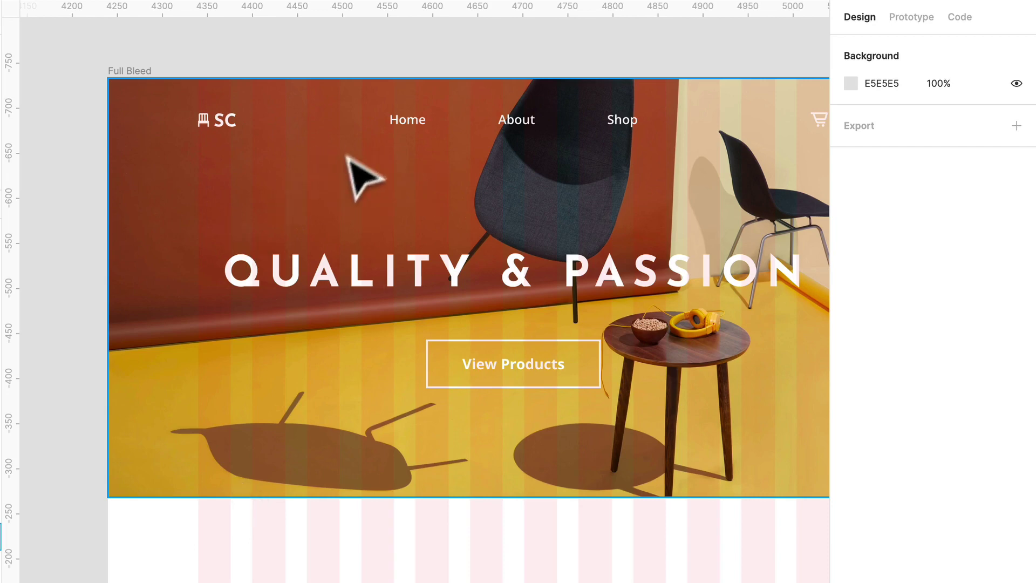
scroll(386, 370, "right", 5)
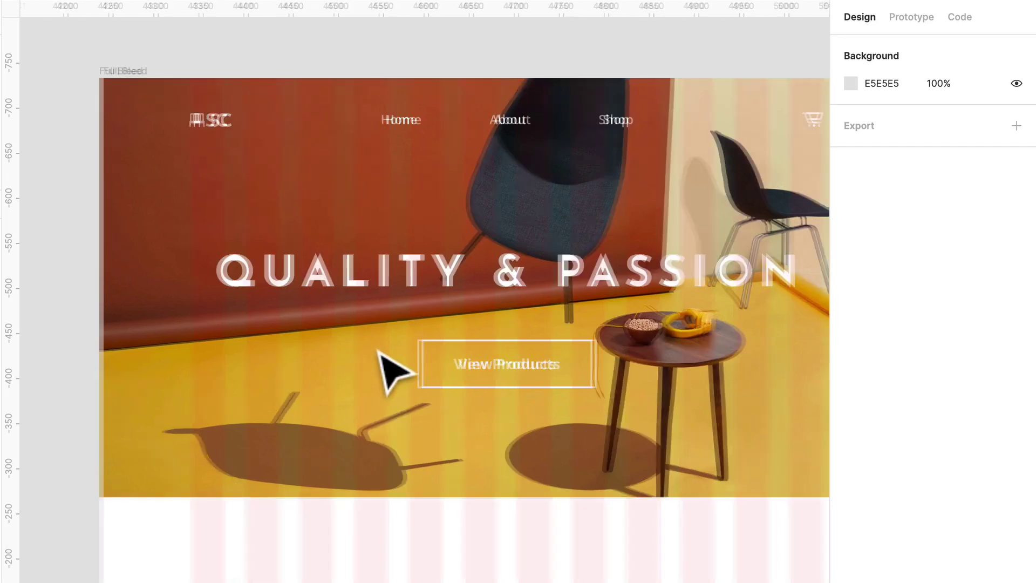
scroll(379, 352, "down", 5)
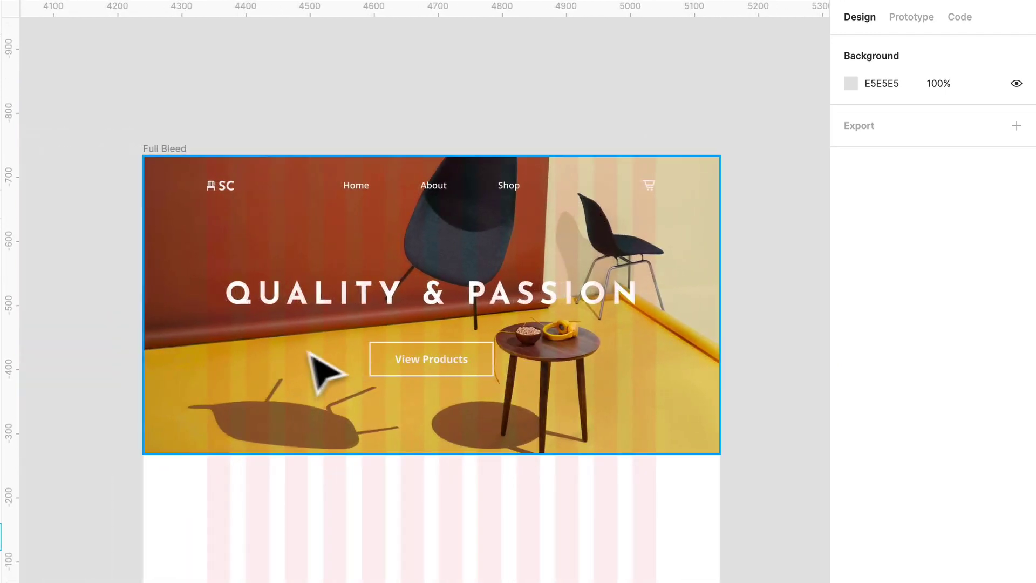
left_click(191, 356)
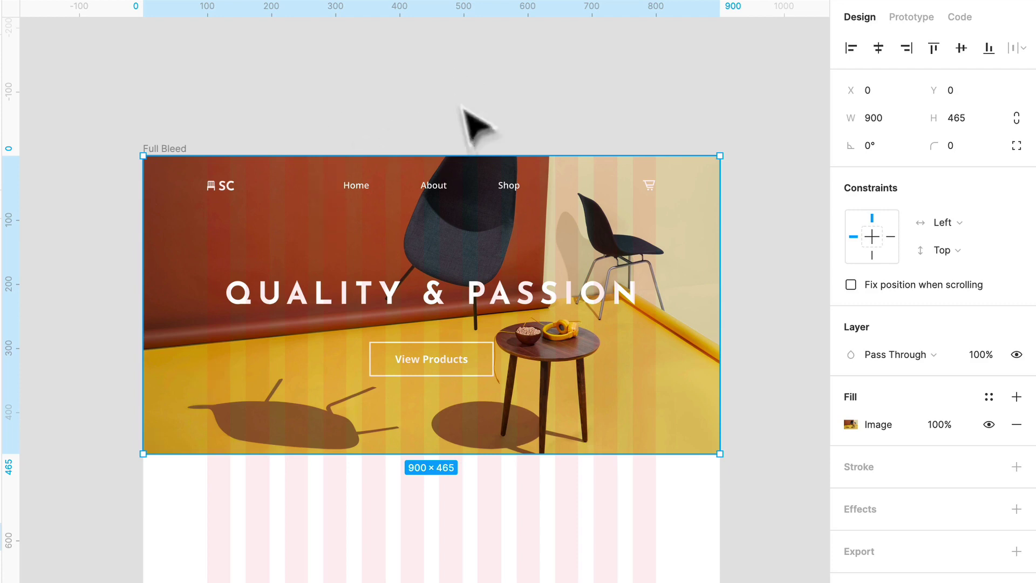
scroll(602, 270, "down", 3)
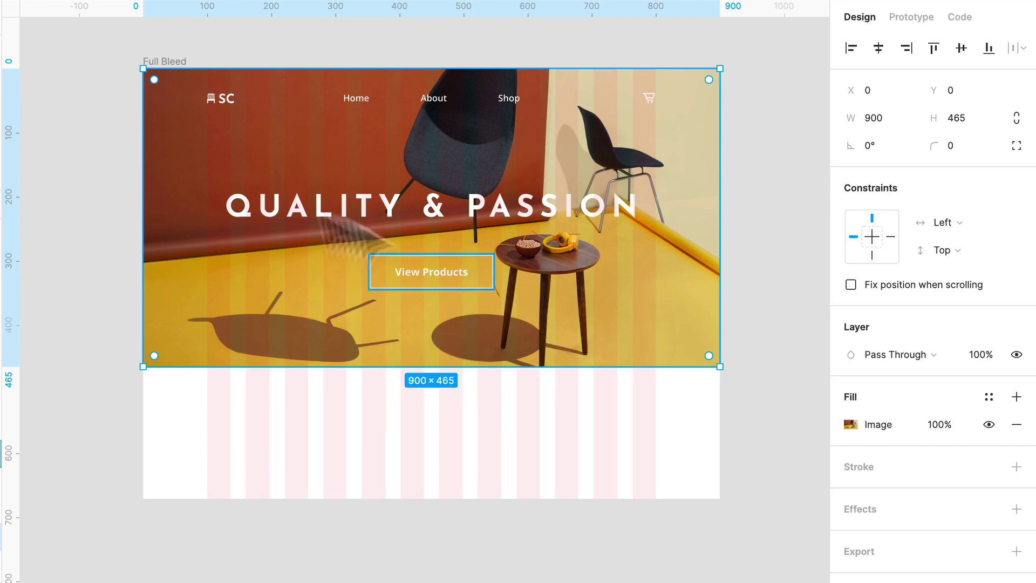
left_click(97, 199)
scroll(97, 199, "down", 2)
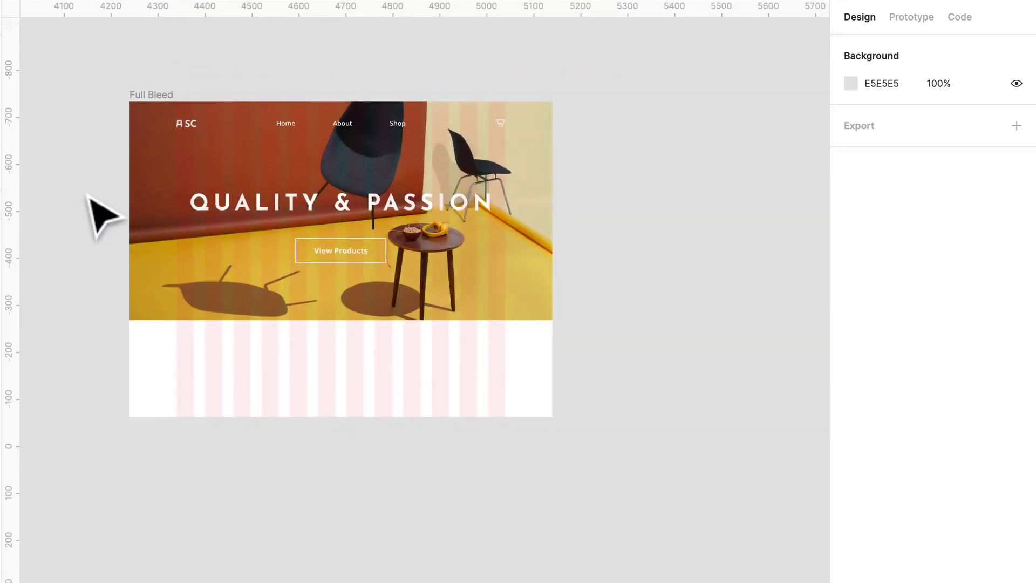